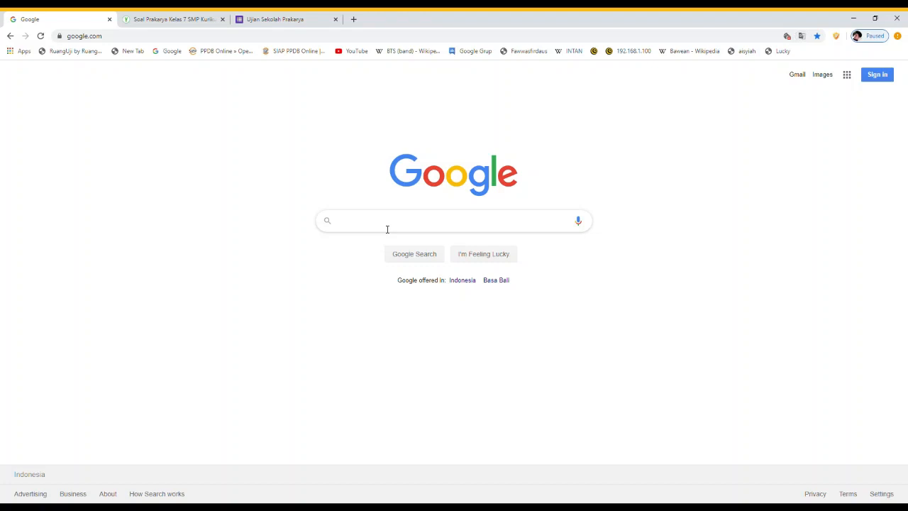
Search Google for 'google form' and open the Google Forms sign-in sitelink
{"action": "type", "text": "goog"}
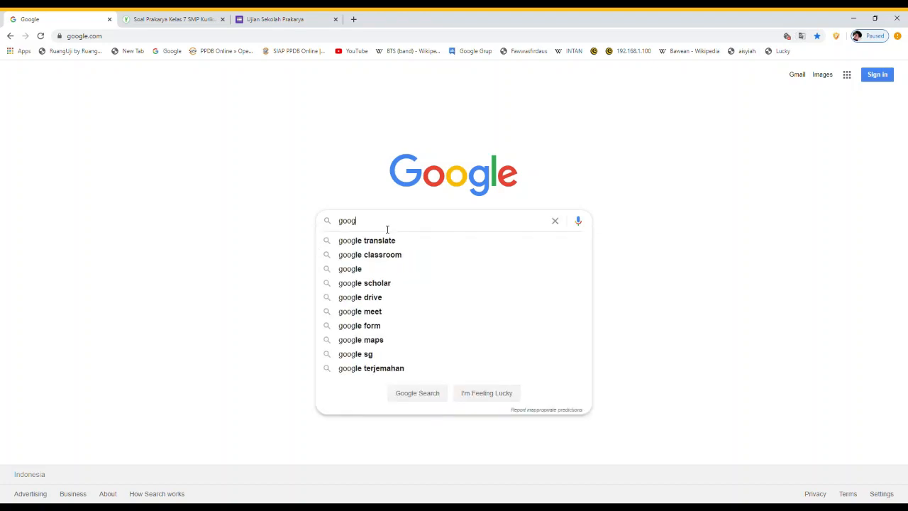
{"action": "type", "text": "le form"}
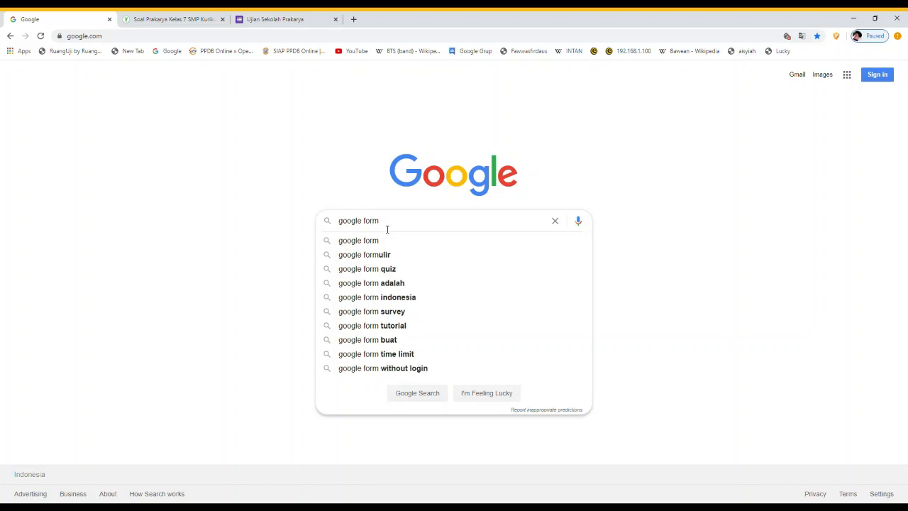
{"action": "key", "text": "Return"}
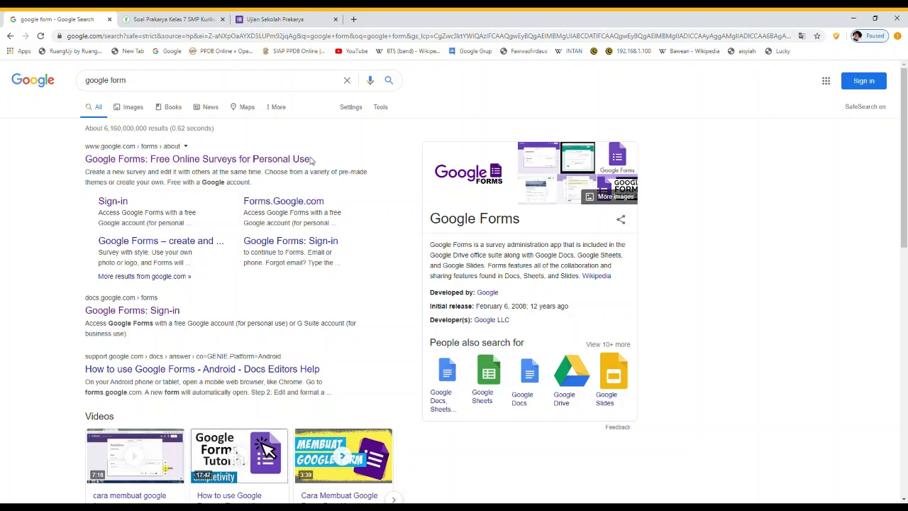
{"action": "left_click", "coordinate": [120, 204]}
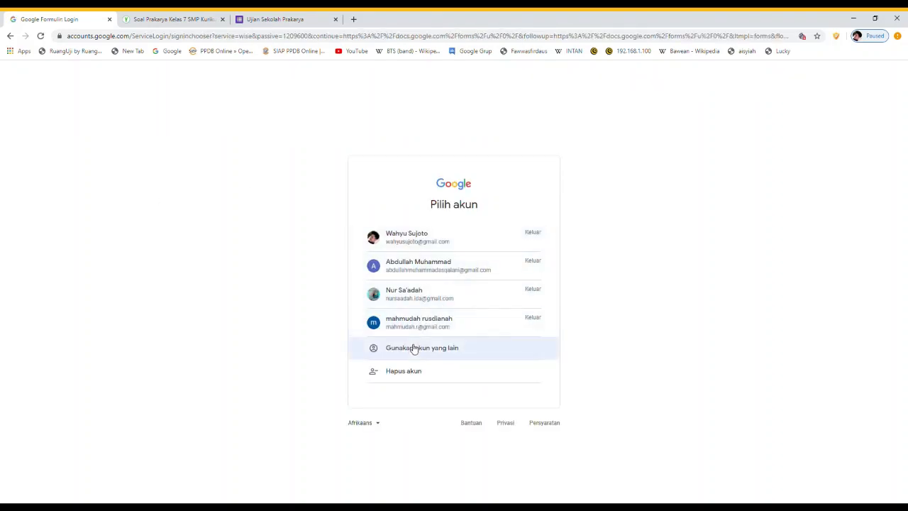
Sign in with a different Google account by entering its e-mail and password
{"action": "left_click", "coordinate": [414, 347]}
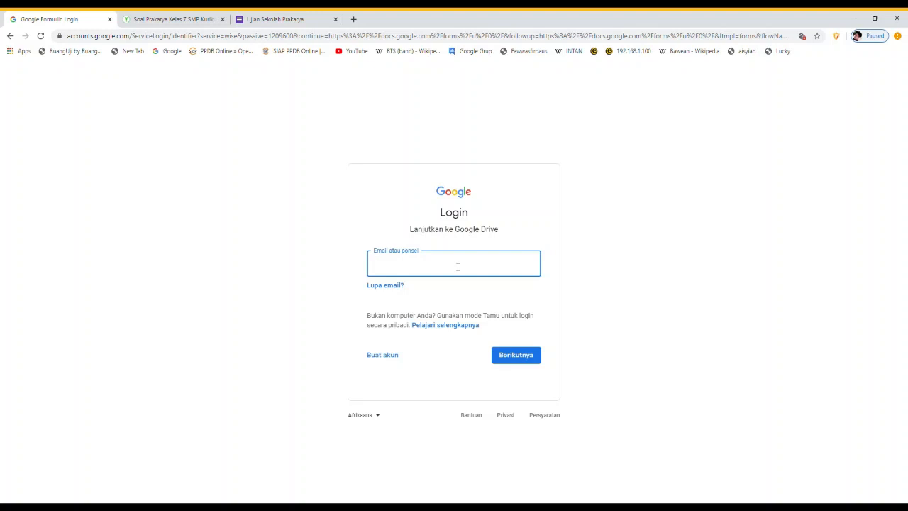
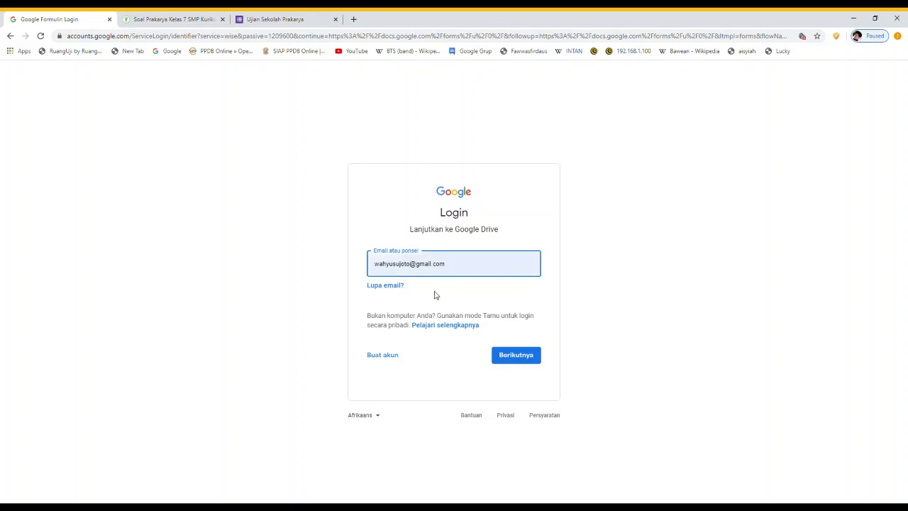
{"action": "left_click", "coordinate": [433, 294]}
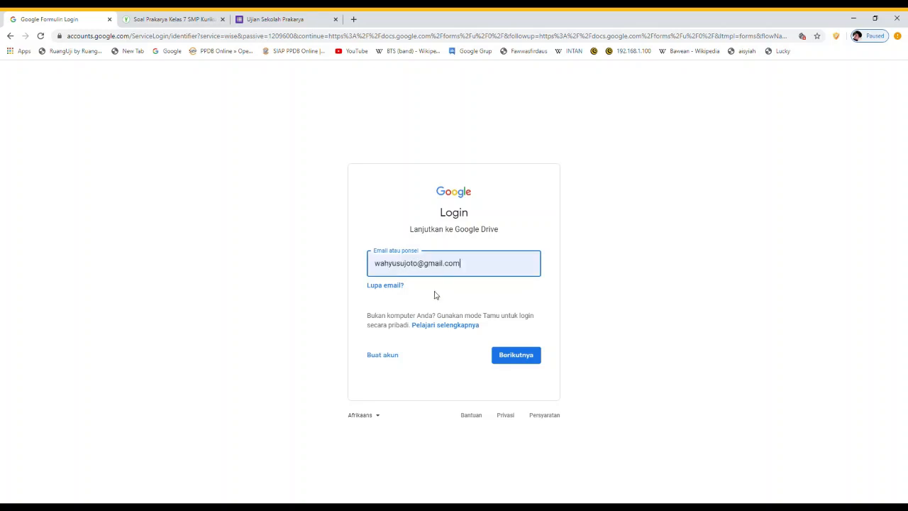
{"action": "left_click", "coordinate": [527, 362]}
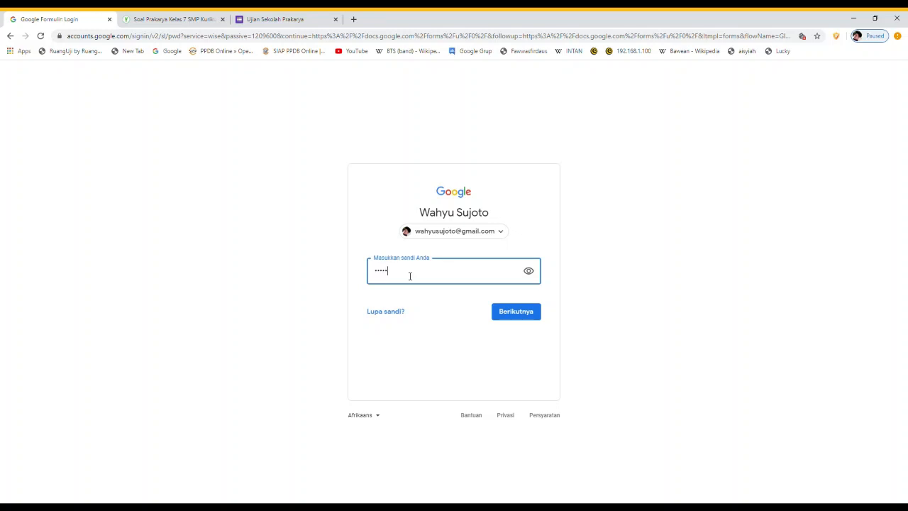
{"action": "type", "text": "•••"}
{"action": "left_click", "coordinate": [516, 316]}
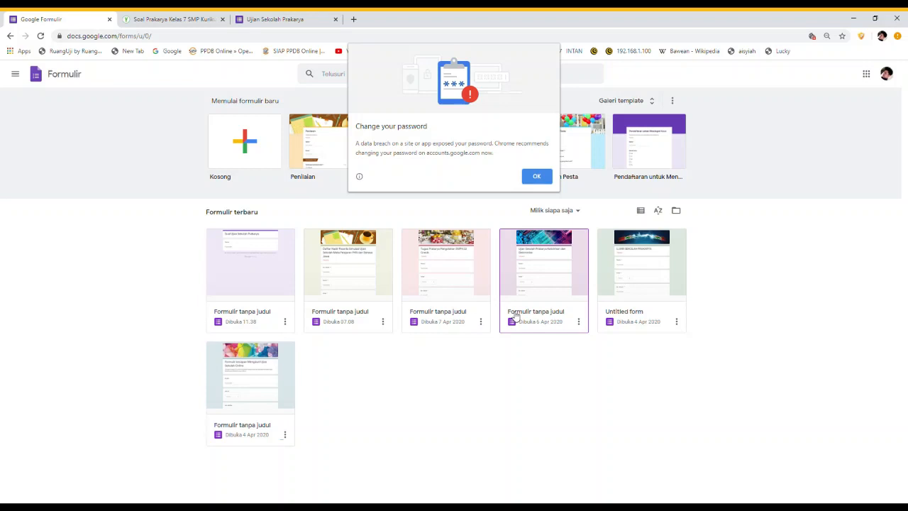
Dismiss the password warning and go from Forms Setelan to the account language page
{"action": "left_click", "coordinate": [537, 179]}
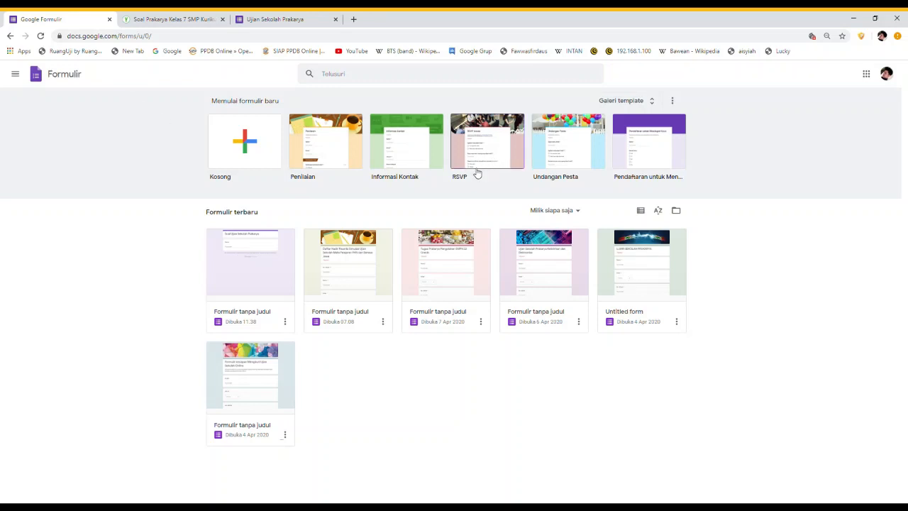
{"action": "left_click", "coordinate": [15, 74]}
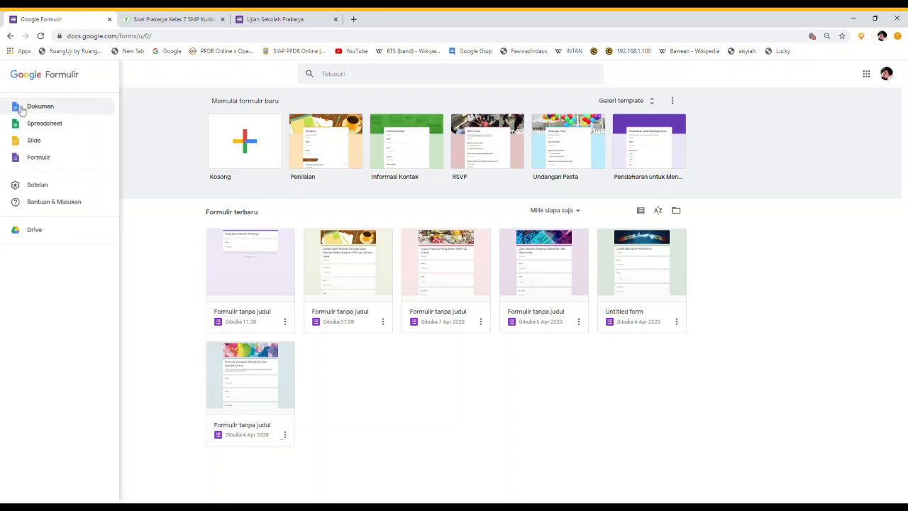
{"action": "left_click", "coordinate": [32, 186]}
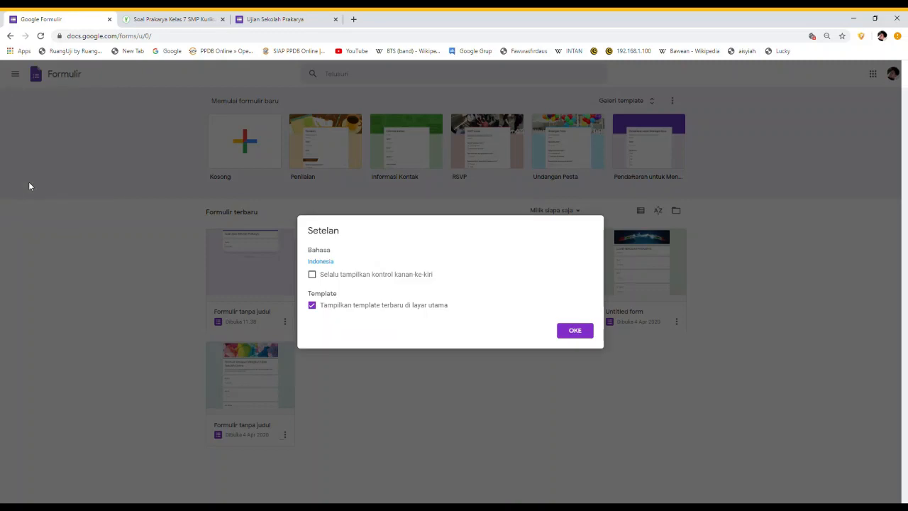
{"action": "left_click", "coordinate": [328, 265]}
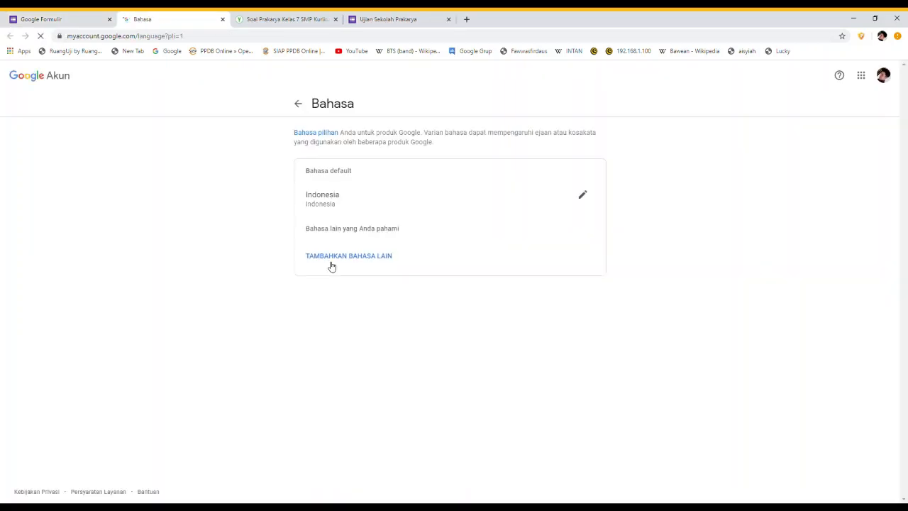
Change the Google Account default language to Indonesia and confirm with PILIH
{"action": "left_click", "coordinate": [583, 196]}
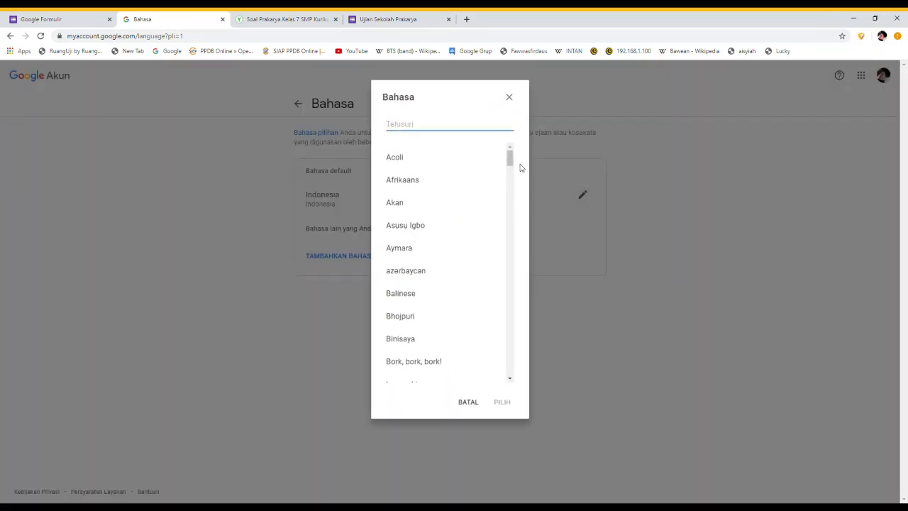
{"action": "left_click_drag", "start_coordinate": [511, 160], "coordinate": [509, 207]}
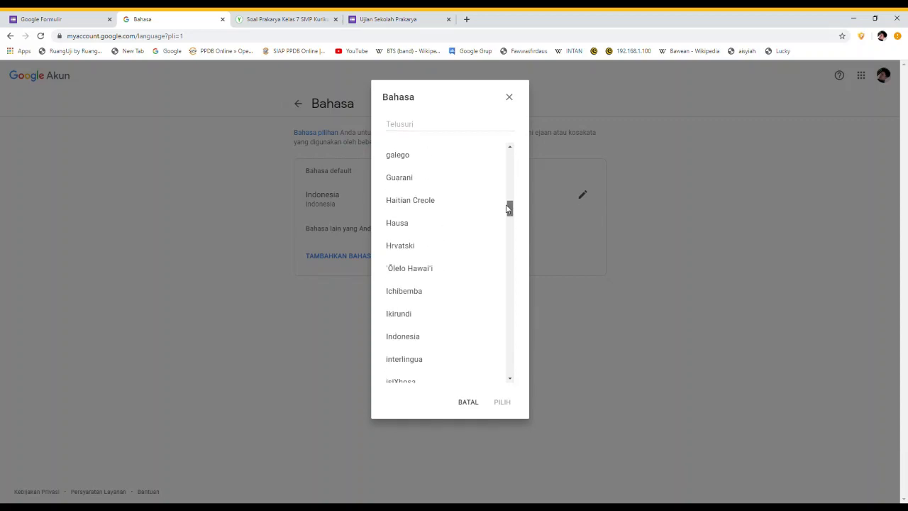
{"action": "left_click", "coordinate": [407, 335]}
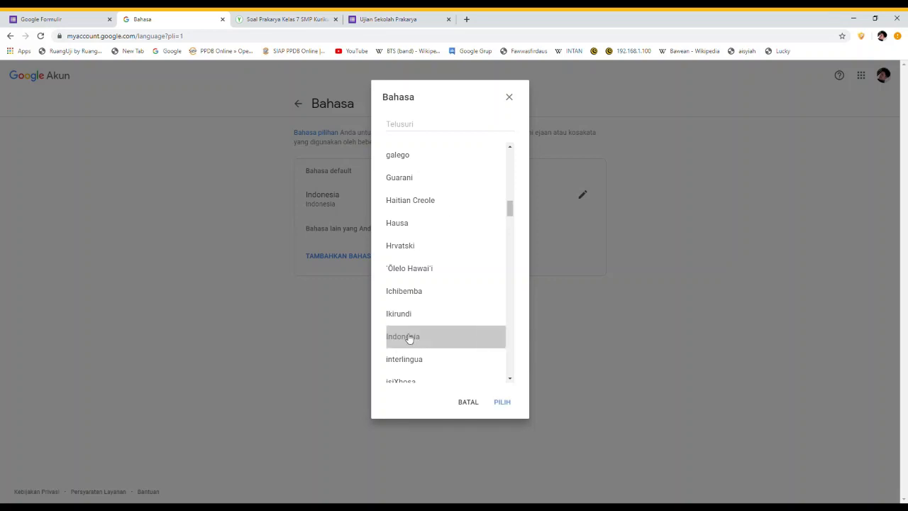
{"action": "left_click", "coordinate": [502, 402]}
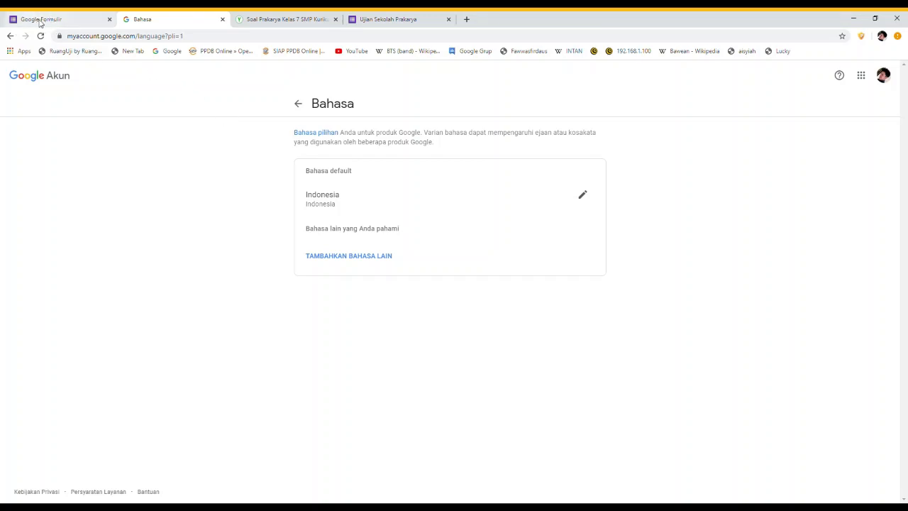
Return to the Google Formulir tab, close Setelan, reload and start a Kosong blank form
{"action": "left_click", "coordinate": [44, 21]}
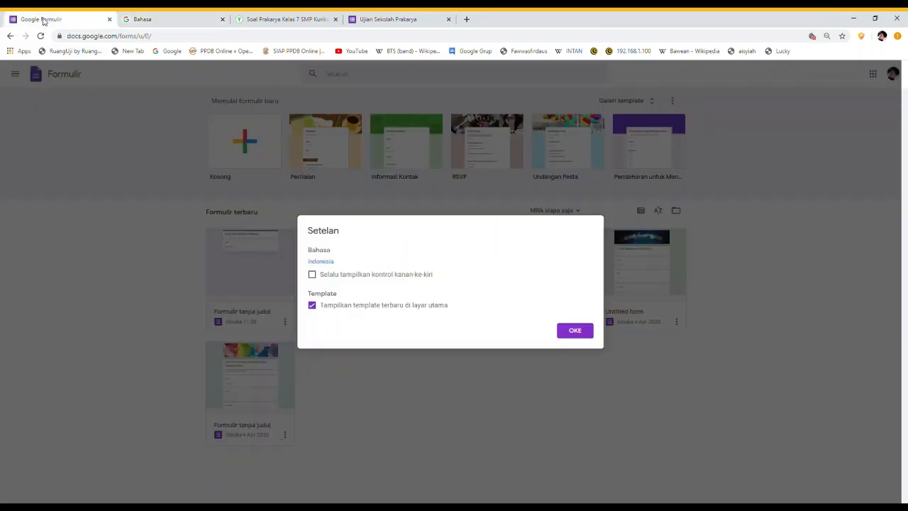
{"action": "left_click", "coordinate": [580, 330]}
{"action": "left_click", "coordinate": [40, 36]}
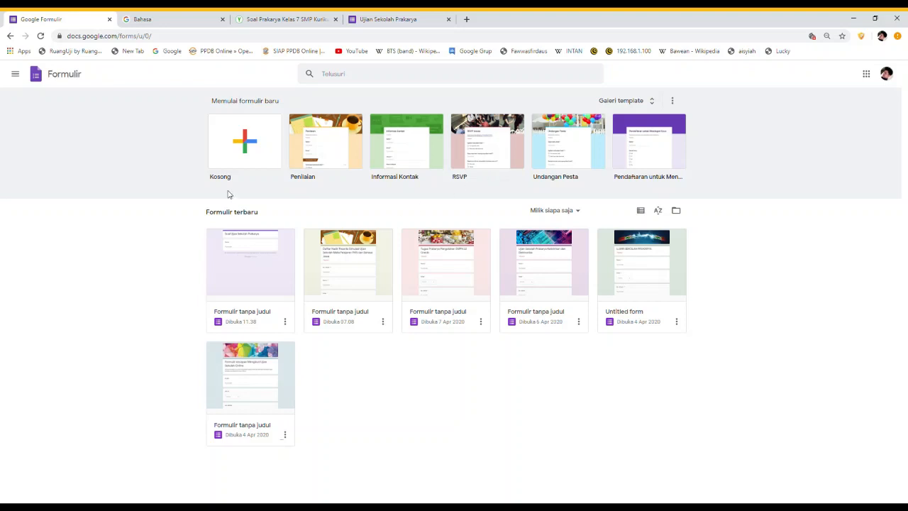
{"action": "left_click", "coordinate": [247, 144]}
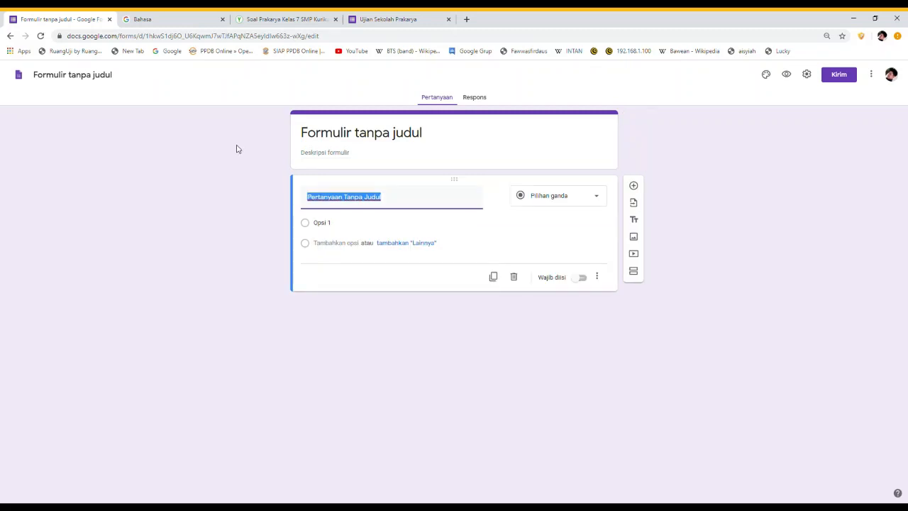
Title the form 'Ujian Sekolah Prakarya' and name the first question 'Nama'
{"action": "left_click", "coordinate": [306, 136]}
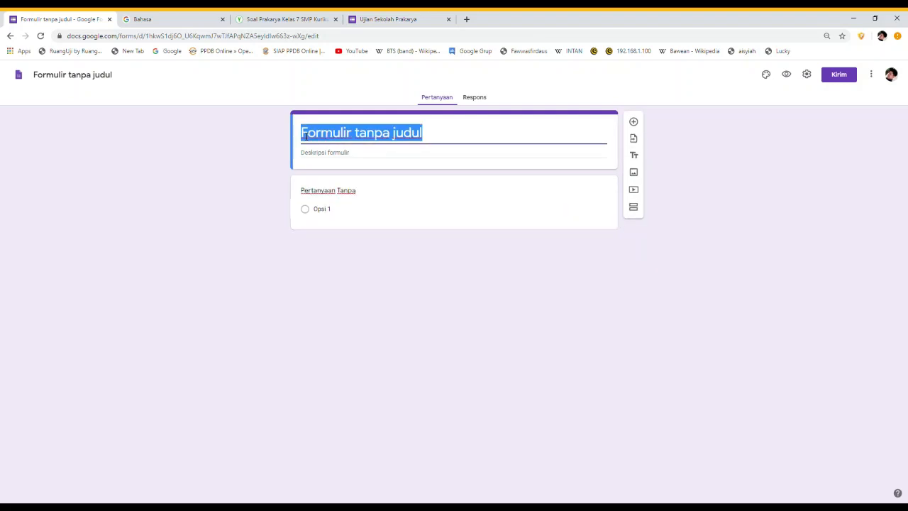
{"action": "type", "text": "Ujia"}
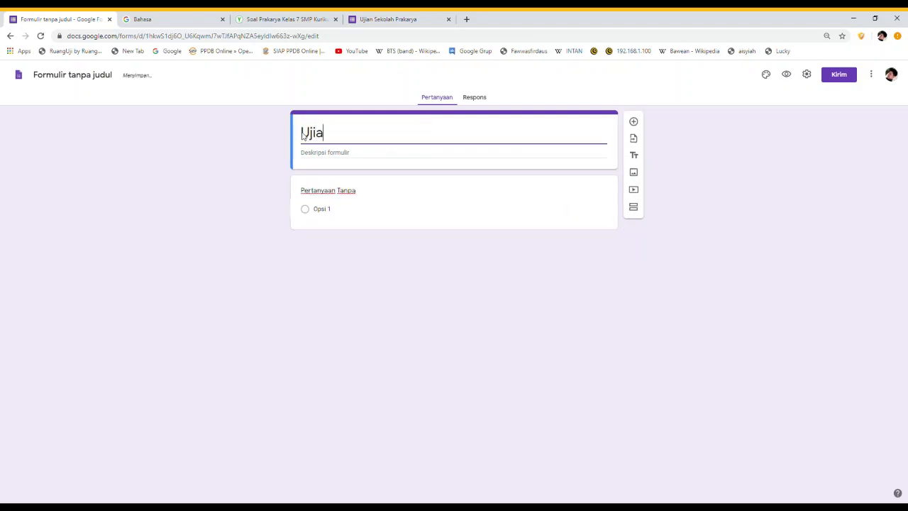
{"action": "type", "text": "n Sekolah Pra"}
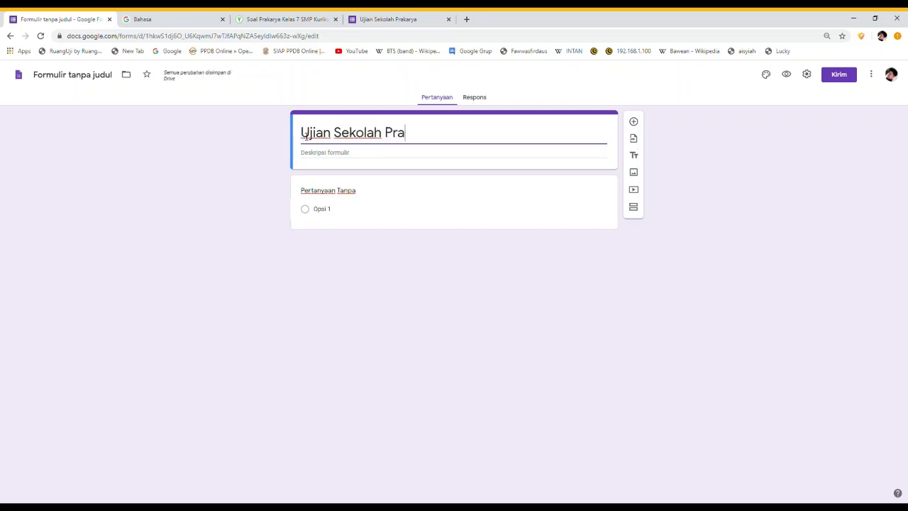
{"action": "type", "text": "karya"}
{"action": "left_click", "coordinate": [349, 197]}
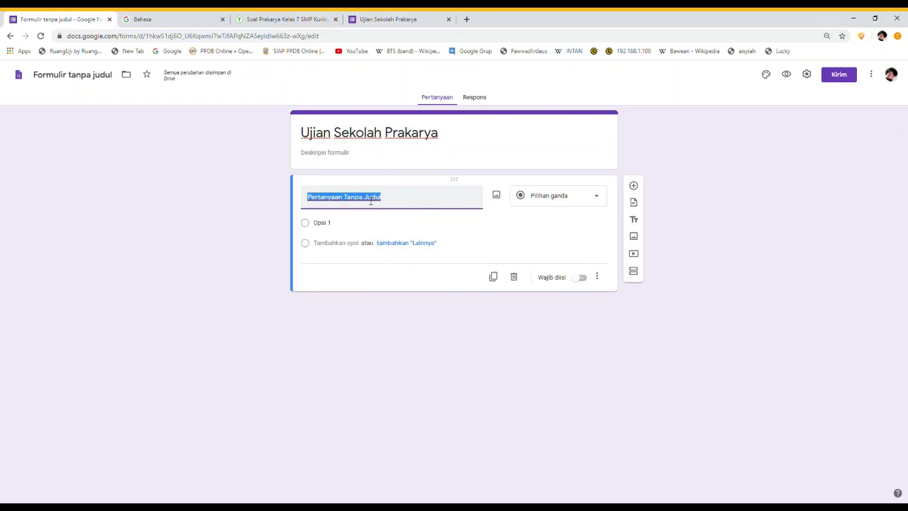
{"action": "type", "text": "Nama :"}
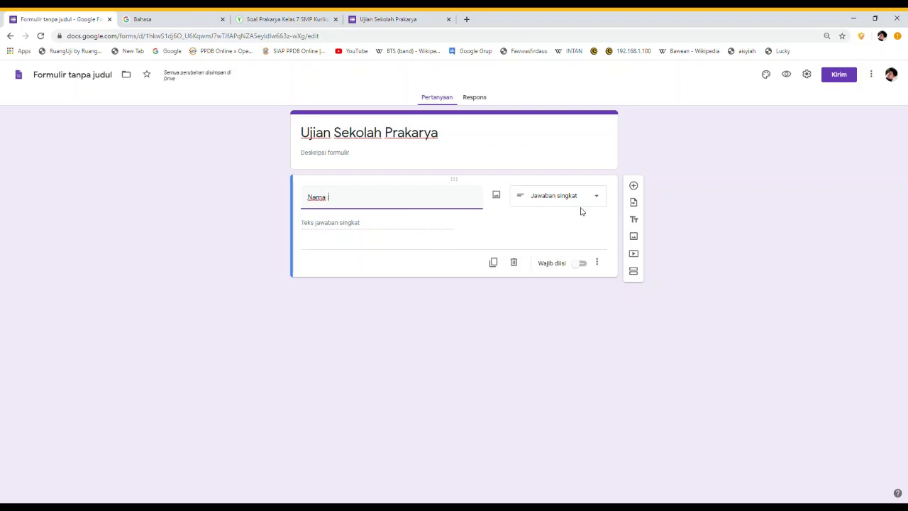
Add a drop-down question titled 'Kelas :' below Nama
{"action": "left_click", "coordinate": [634, 186]}
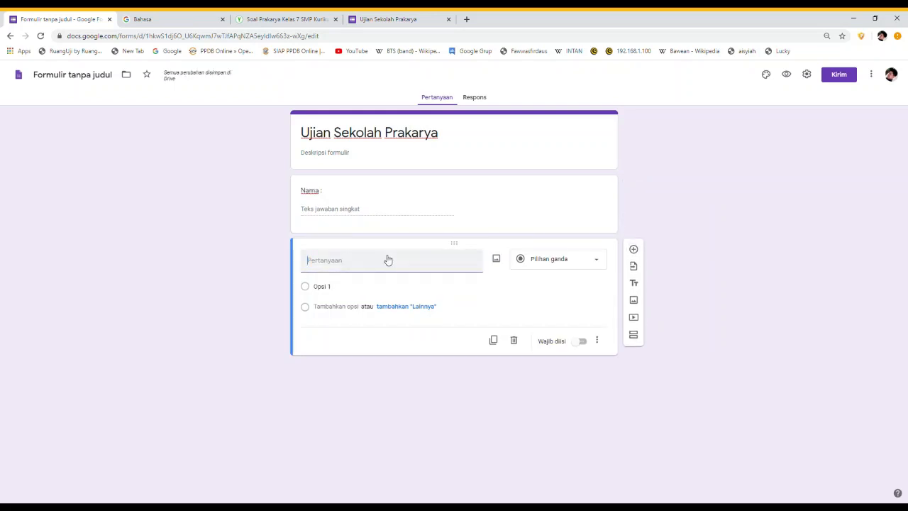
{"action": "type", "text": "Kela"}
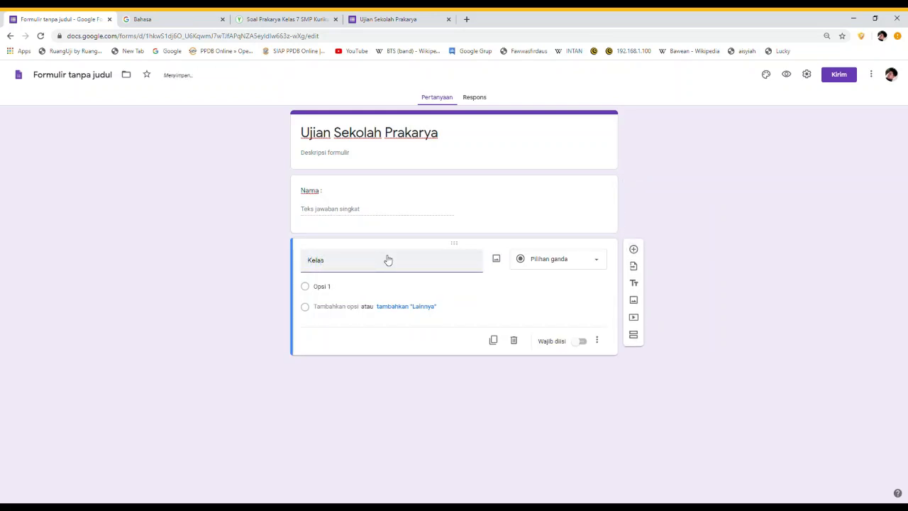
{"action": "type", "text": "s :"}
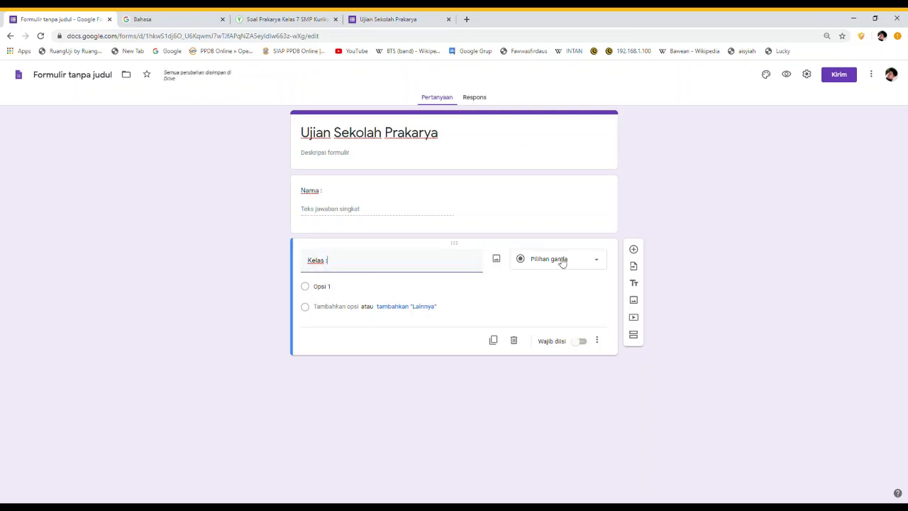
{"action": "left_click", "coordinate": [599, 264]}
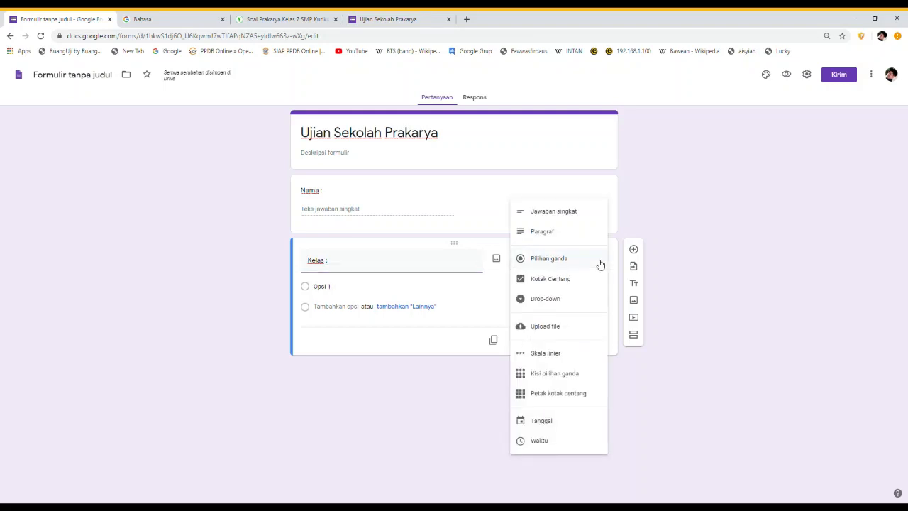
{"action": "left_click", "coordinate": [558, 303]}
Enter the class options 9A, 9B, 9C, 9D and 9E
{"action": "left_click", "coordinate": [339, 288]}
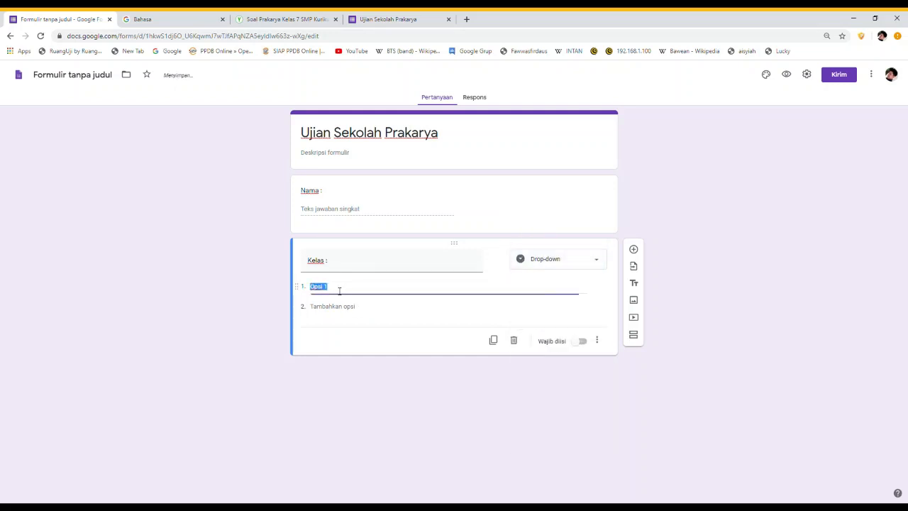
{"action": "type", "text": "9A"}
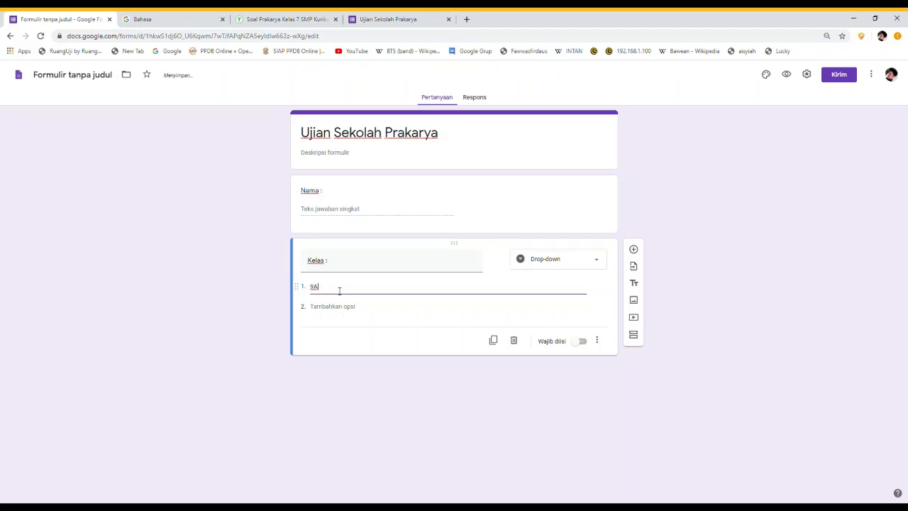
{"action": "key", "text": "Return"}
{"action": "type", "text": "9"}
{"action": "key", "text": "Return"}
{"action": "type", "text": "9"}
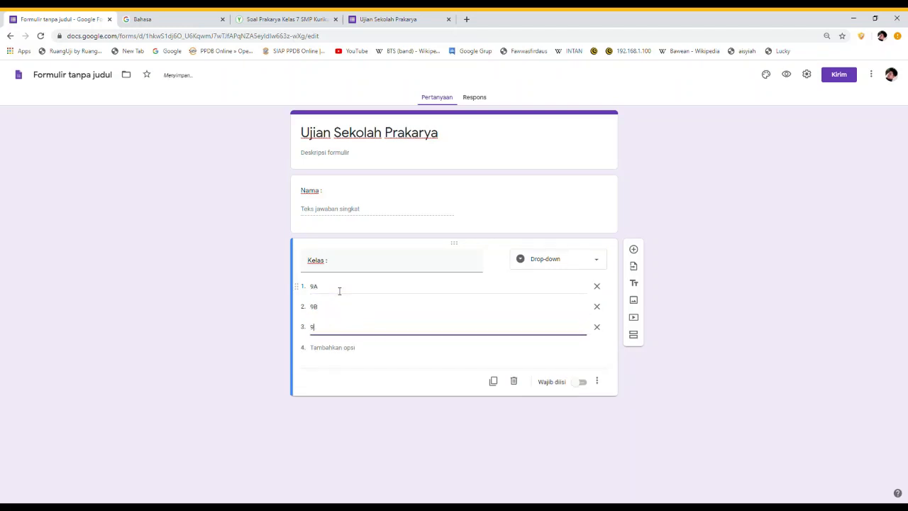
{"action": "type", "text": "C"}
{"action": "key", "text": "Return"}
{"action": "type", "text": "9D"}
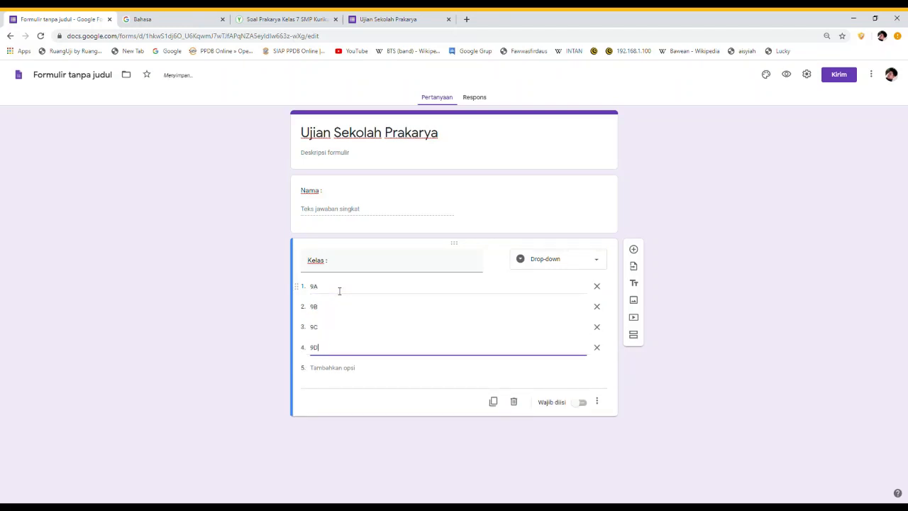
{"action": "key", "text": "Return"}
{"action": "type", "text": "9E"}
Add class options 9F, 9G, 9H and 9I, then remove the extra tenth option
{"action": "key", "text": "Return"}
{"action": "type", "text": "9"}
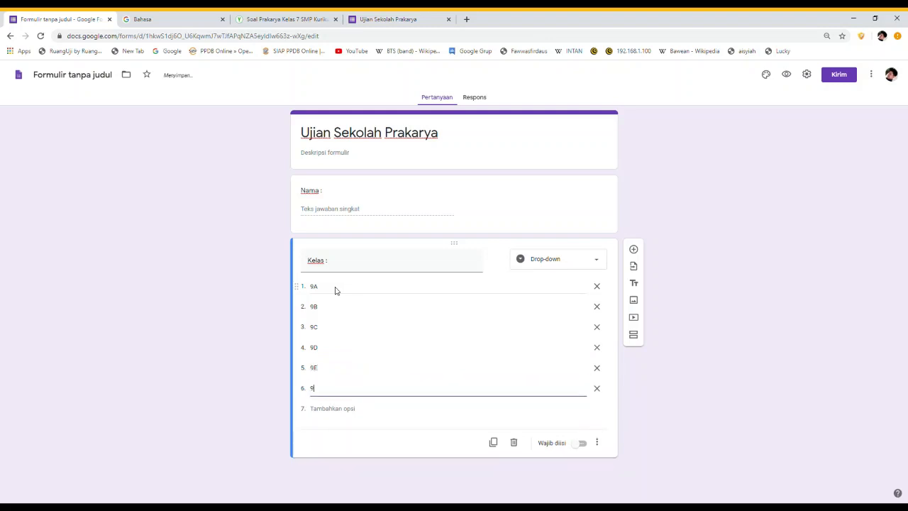
{"action": "type", "text": "F"}
{"action": "key", "text": "Return"}
{"action": "type", "text": "9G"}
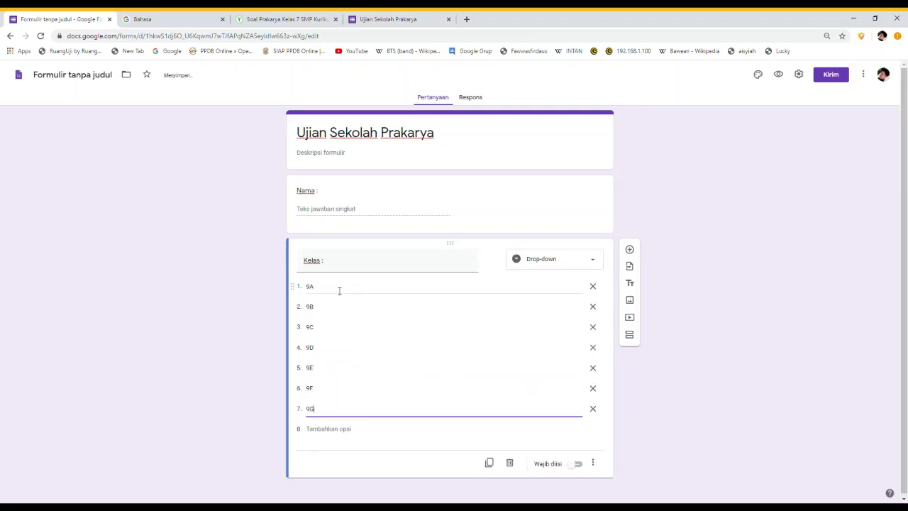
{"action": "key", "text": "Return"}
{"action": "type", "text": "9H"}
{"action": "key", "text": "Return"}
{"action": "type", "text": "9I"}
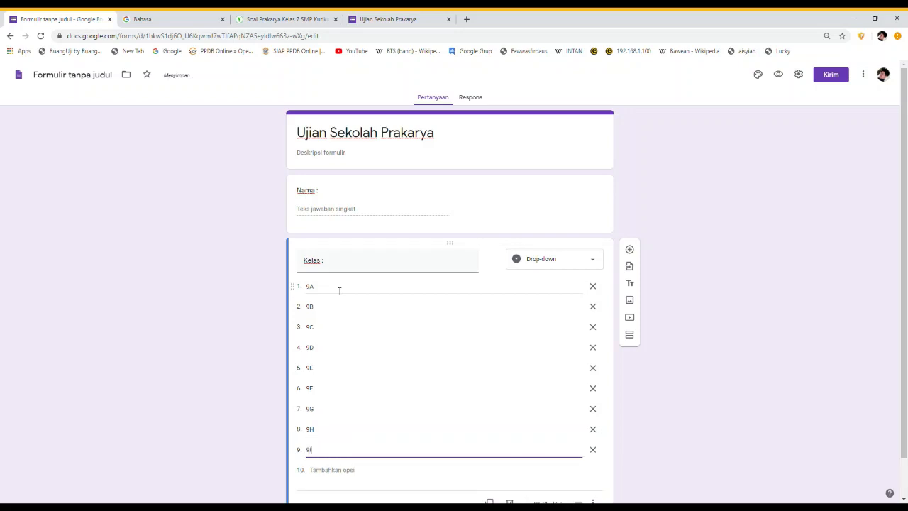
{"action": "key", "text": "Return"}
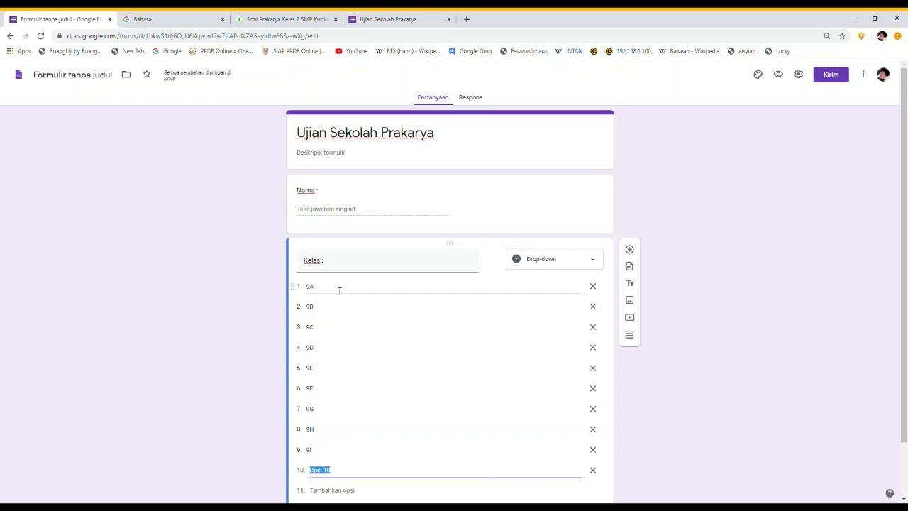
{"action": "scroll", "coordinate": [612, 487], "scroll_direction": "down", "scroll_amount": 1}
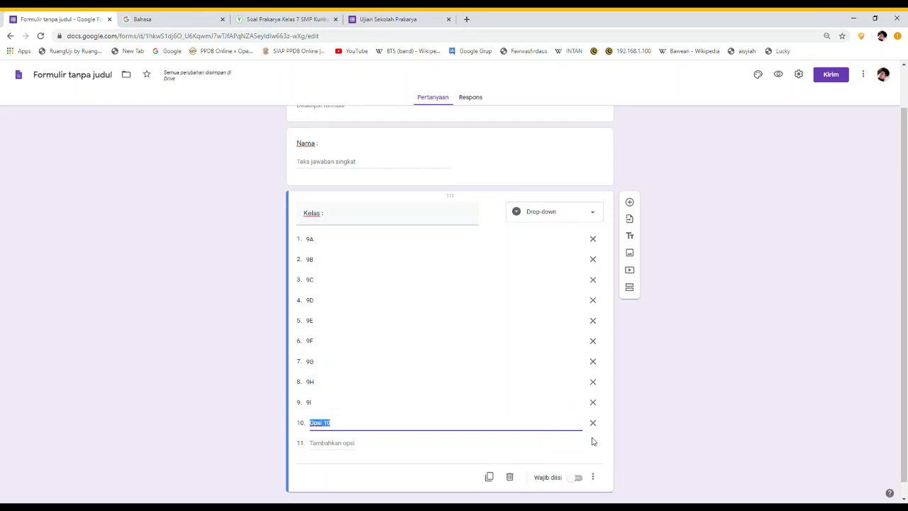
{"action": "left_click", "coordinate": [593, 425]}
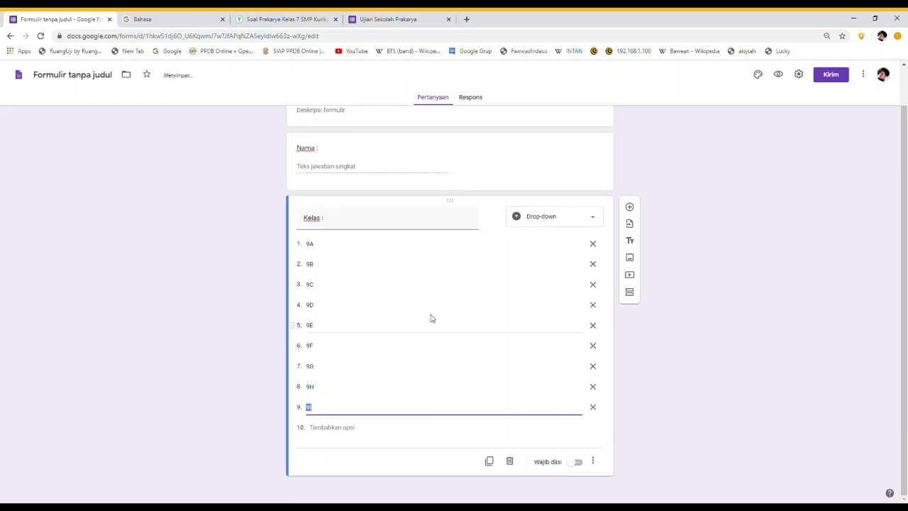
Add a short-answer 'NO Absen:' question with Angka / Adalah angka validation
{"action": "left_click", "coordinate": [629, 208]}
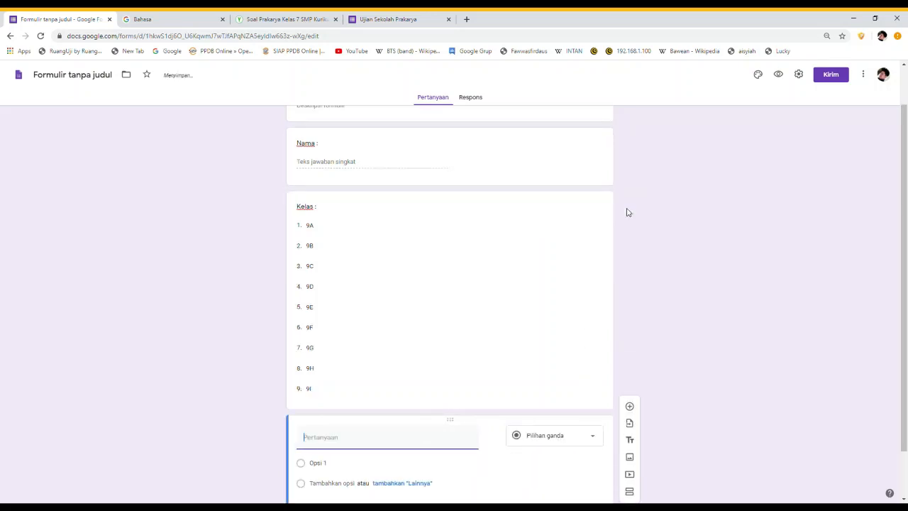
{"action": "type", "text": "NO a"}
{"action": "type", "text": "bsen"}
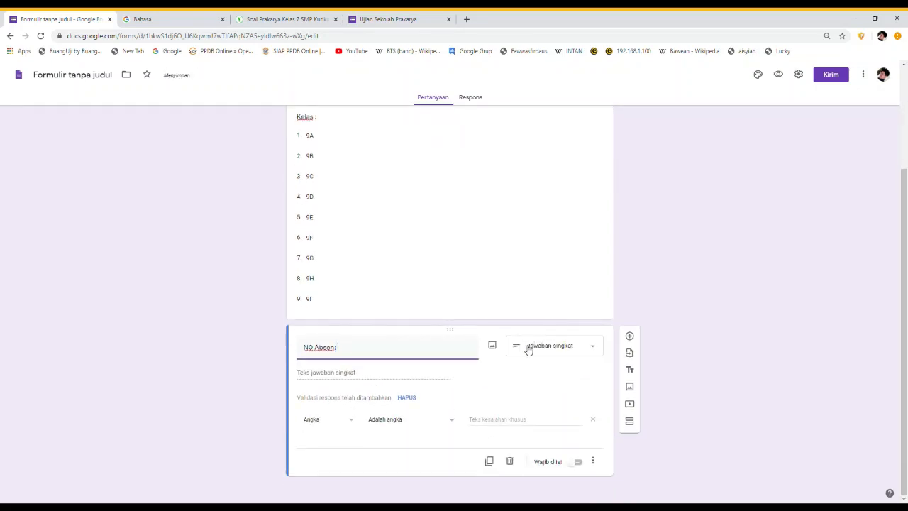
{"action": "left_click", "coordinate": [651, 285]}
{"action": "scroll", "coordinate": [536, 278], "scroll_direction": "up", "scroll_amount": 2}
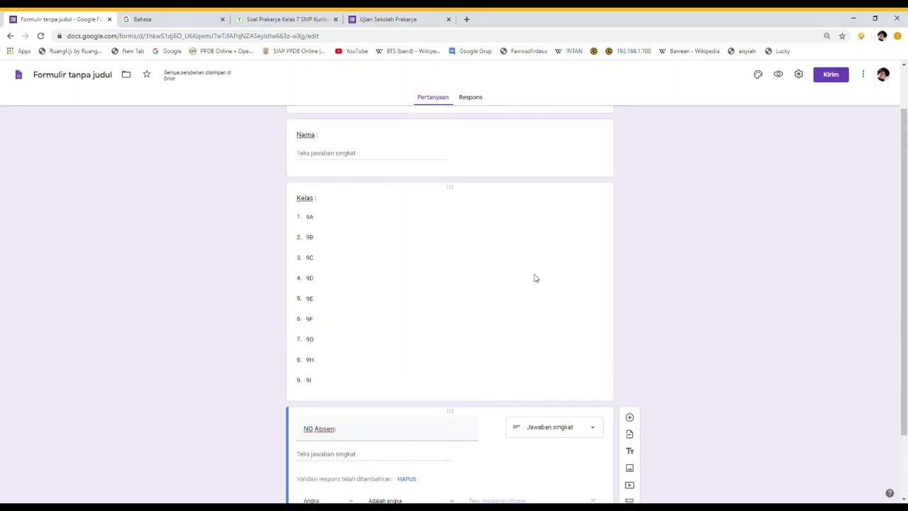
{"action": "scroll", "coordinate": [536, 278], "scroll_direction": "up", "scroll_amount": 1}
{"action": "scroll", "coordinate": [539, 278], "scroll_direction": "down", "scroll_amount": 2}
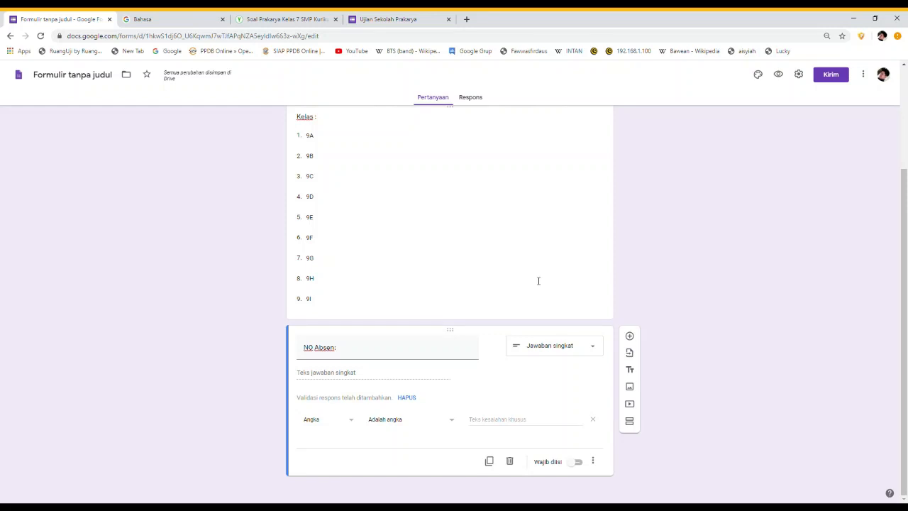
Add a question titled '1.Pengertian dari serat alam adalah', pasted from the Soal Prakarya page
{"action": "left_click", "coordinate": [630, 337]}
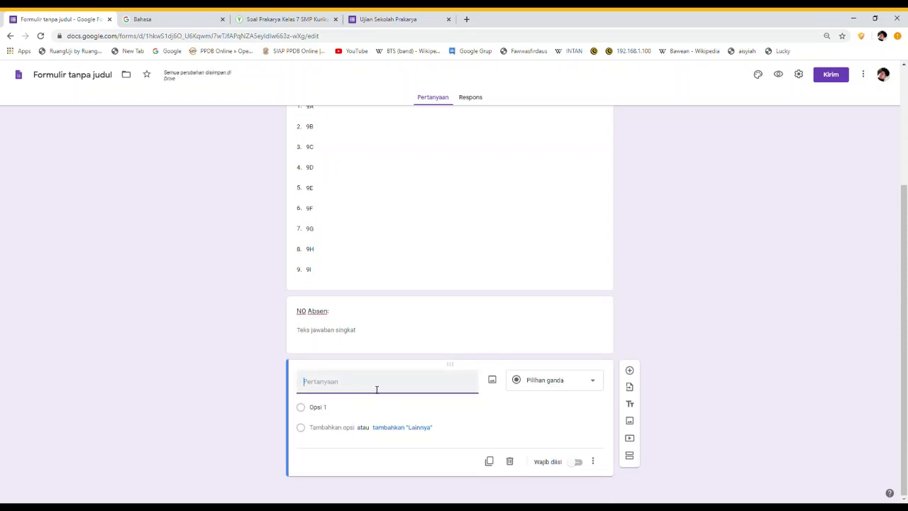
{"action": "type", "text": "1."}
{"action": "left_click", "coordinate": [265, 20]}
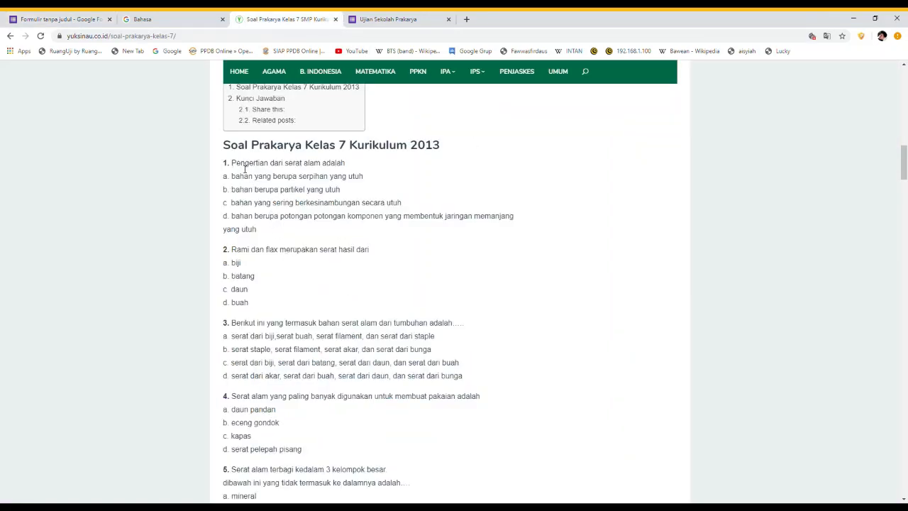
{"action": "left_click_drag", "start_coordinate": [233, 165], "coordinate": [349, 164]}
{"action": "key", "text": "ctrl+c"}
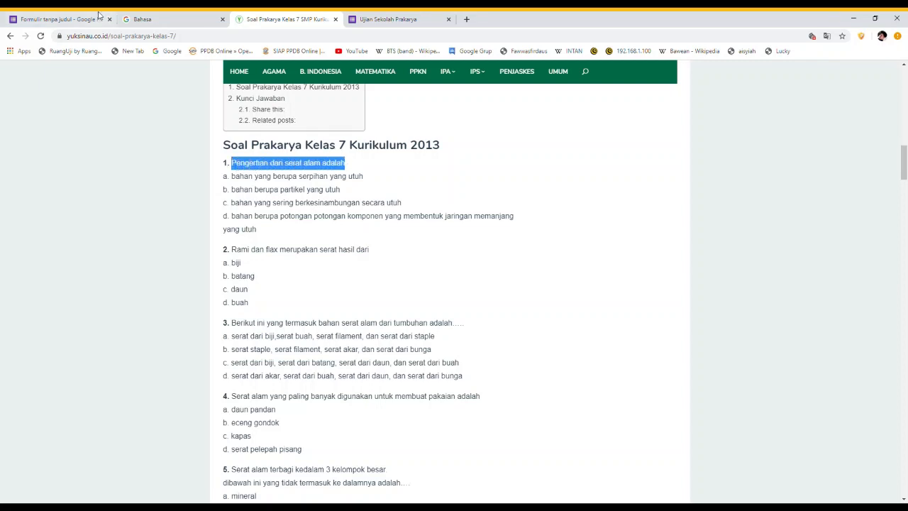
{"action": "left_click", "coordinate": [67, 19]}
{"action": "left_click", "coordinate": [339, 383]}
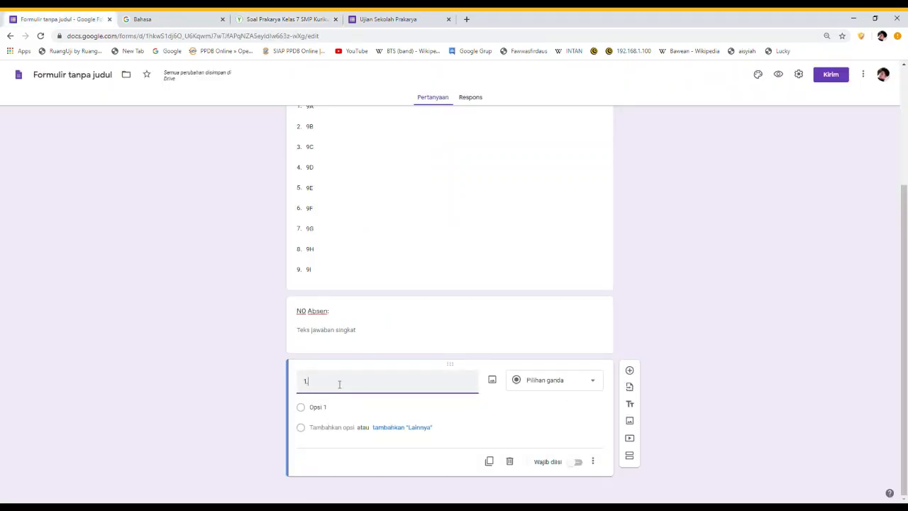
{"action": "key", "text": "ctrl+v"}
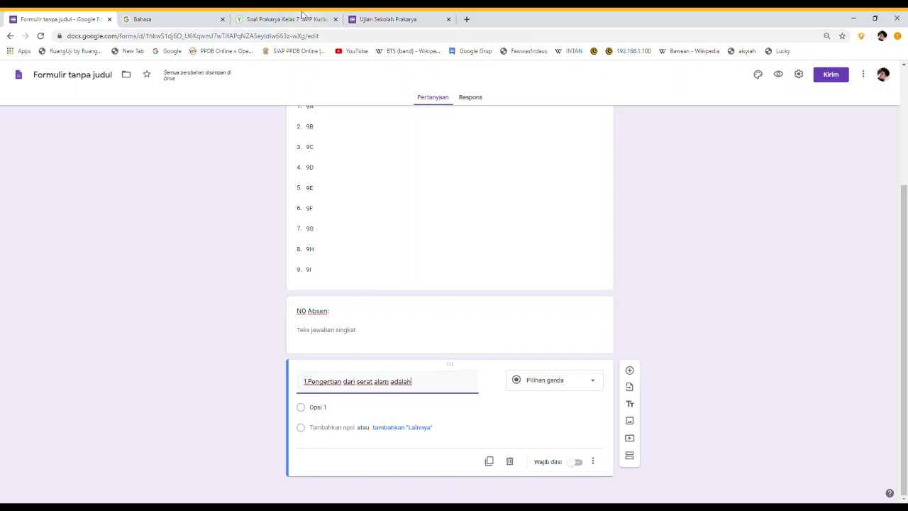
Copy question 1's four answer choices from the exam questions page
{"action": "left_click", "coordinate": [278, 19]}
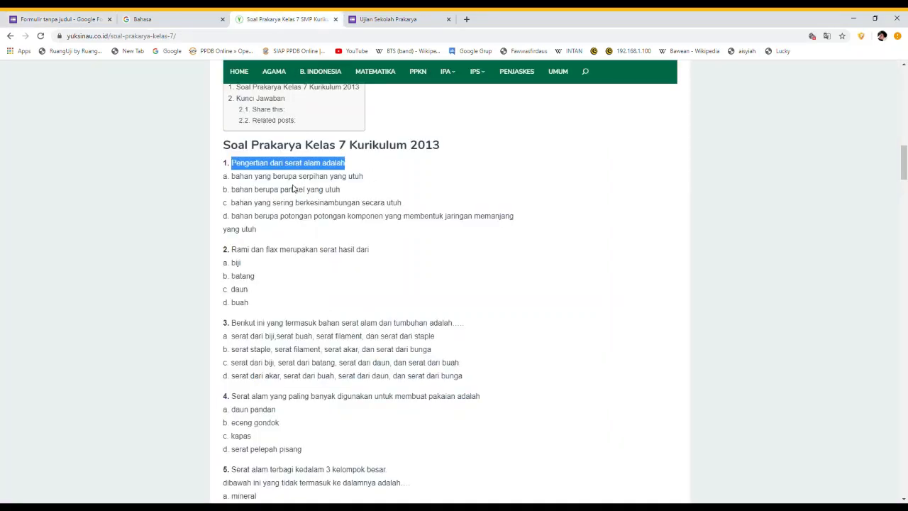
{"action": "left_click_drag", "start_coordinate": [232, 176], "coordinate": [325, 231]}
{"action": "key", "text": "ctrl+c"}
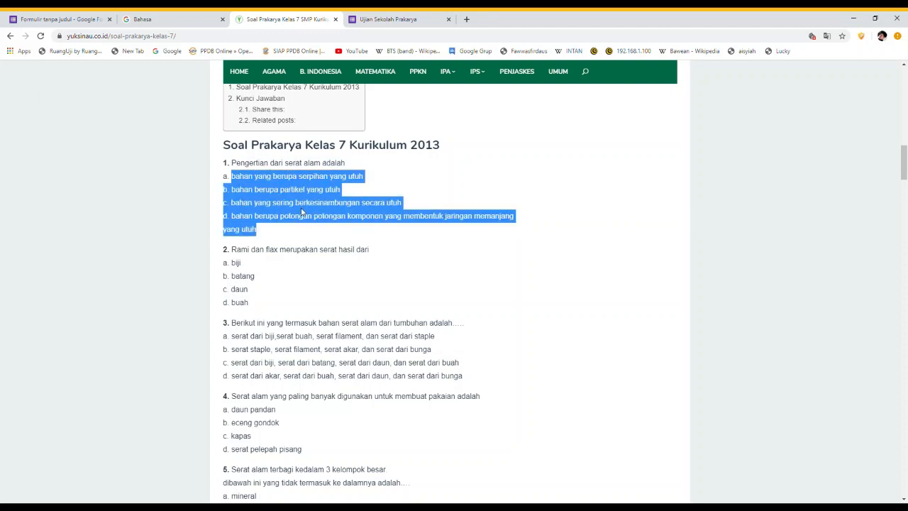
{"action": "left_click", "coordinate": [62, 19]}
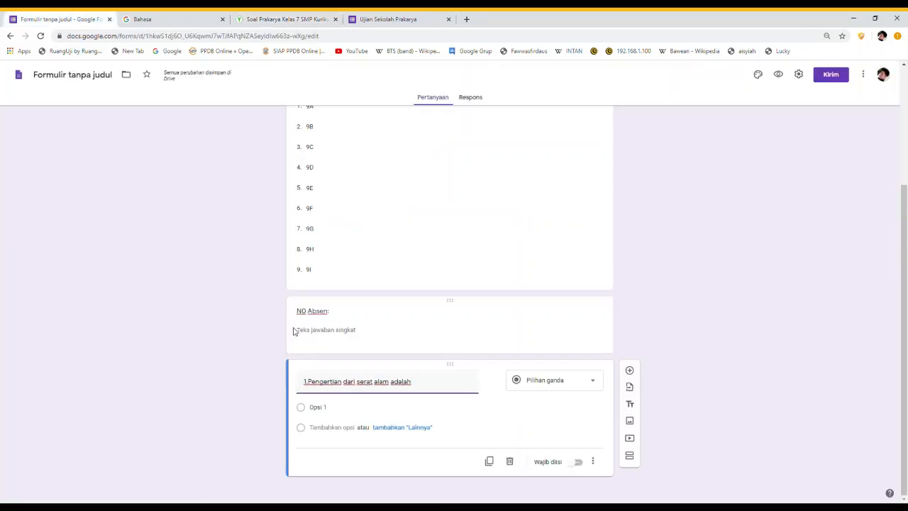
Paste the four answer options, strip their b./c./d. prefixes, and space the title after '1.'
{"action": "left_click", "coordinate": [324, 408]}
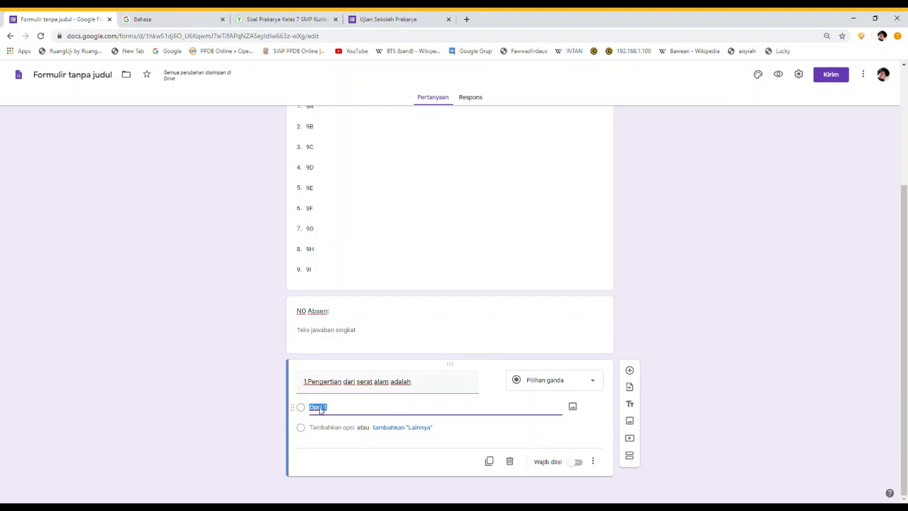
{"action": "key", "text": "ctrl+v"}
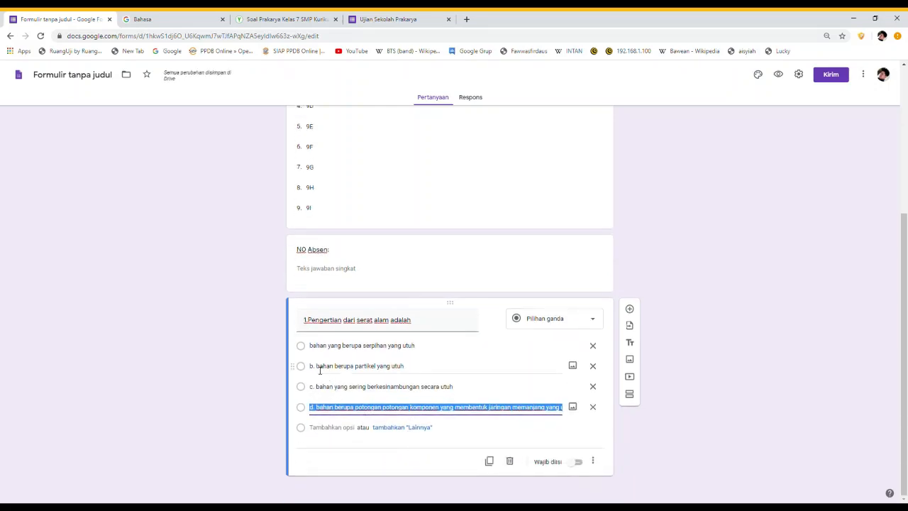
{"action": "left_click", "coordinate": [320, 370]}
{"action": "left_click", "coordinate": [320, 370]}
{"action": "key", "text": "BackSpace"}
{"action": "key", "text": "BackSpace"}
{"action": "key", "text": "BackSpace"}
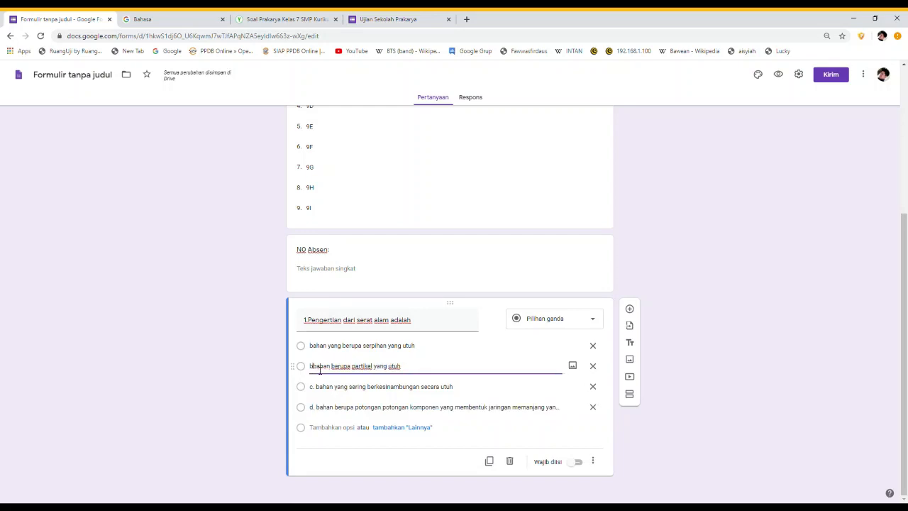
{"action": "left_click", "coordinate": [320, 388]}
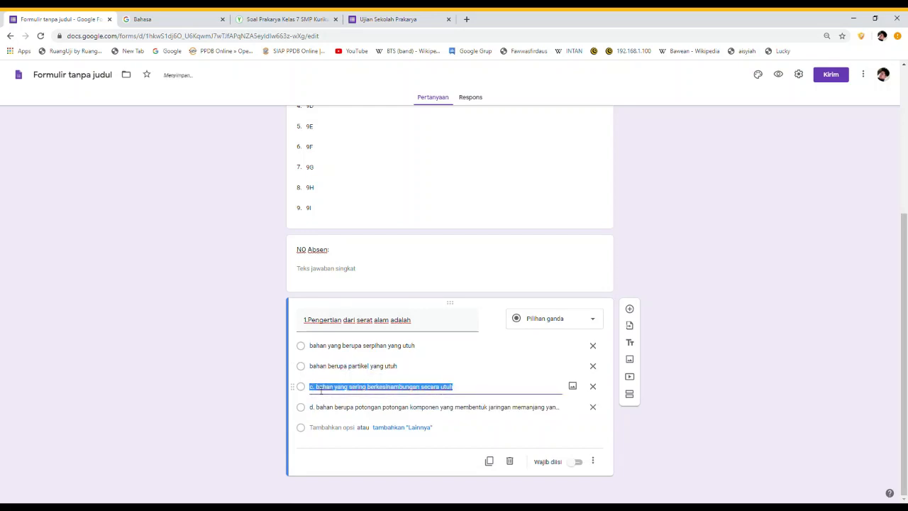
{"action": "left_click", "coordinate": [320, 388]}
{"action": "key", "text": "BackSpace"}
{"action": "key", "text": "BackSpace"}
{"action": "key", "text": "BackSpace"}
{"action": "left_click", "coordinate": [320, 410]}
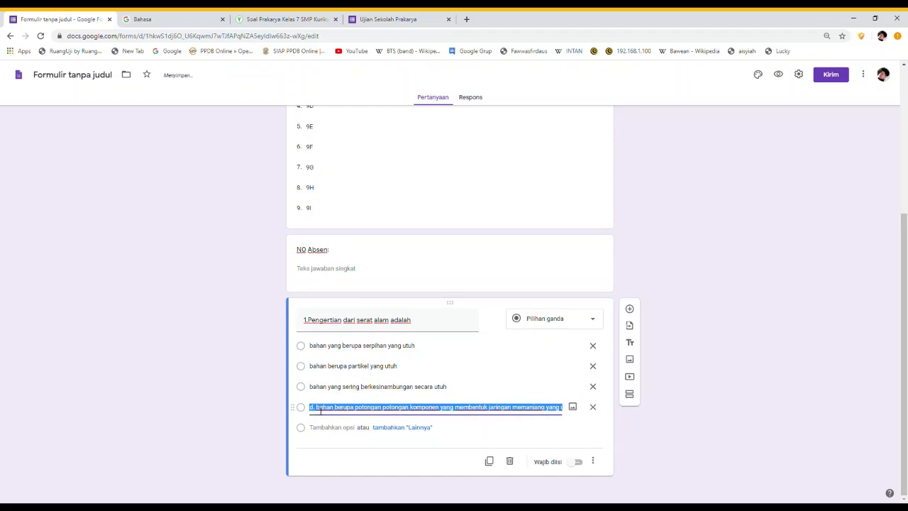
{"action": "left_click", "coordinate": [320, 410]}
{"action": "key", "text": "BackSpace"}
{"action": "key", "text": "BackSpace"}
{"action": "key", "text": "BackSpace"}
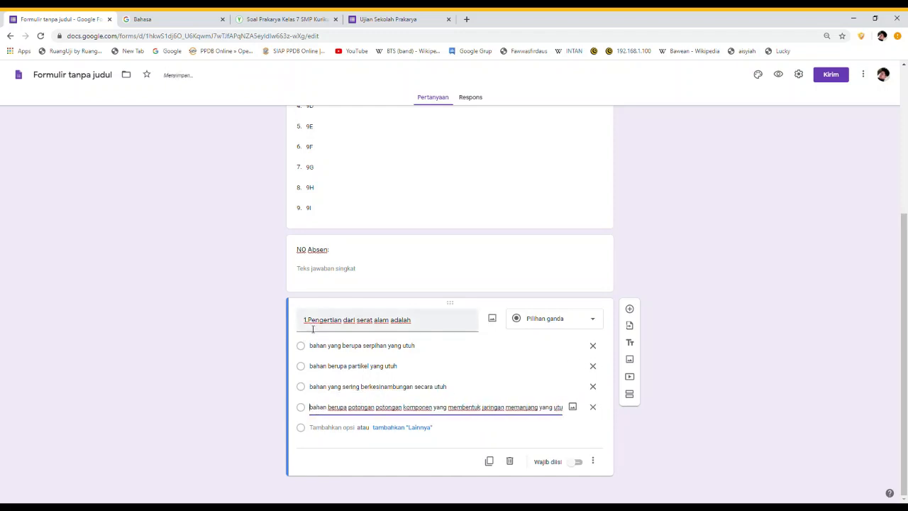
{"action": "left_click", "coordinate": [315, 325]}
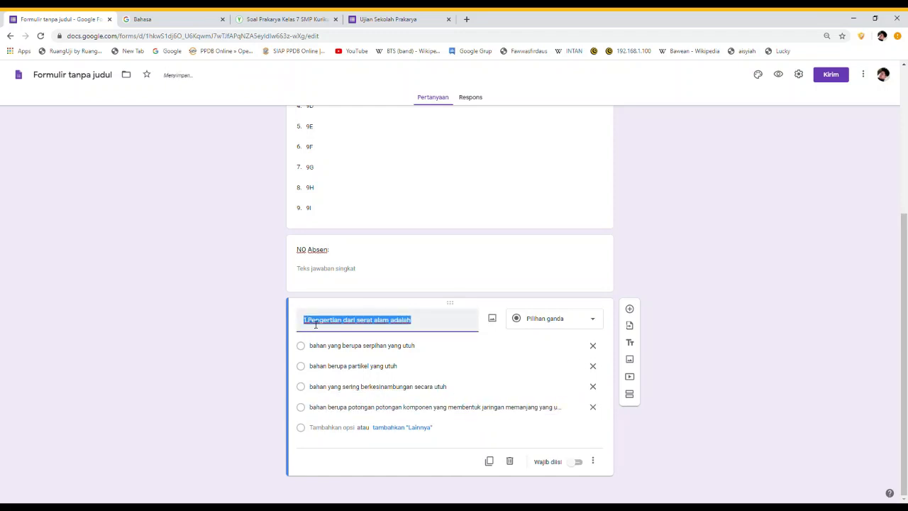
{"action": "left_click", "coordinate": [314, 324]}
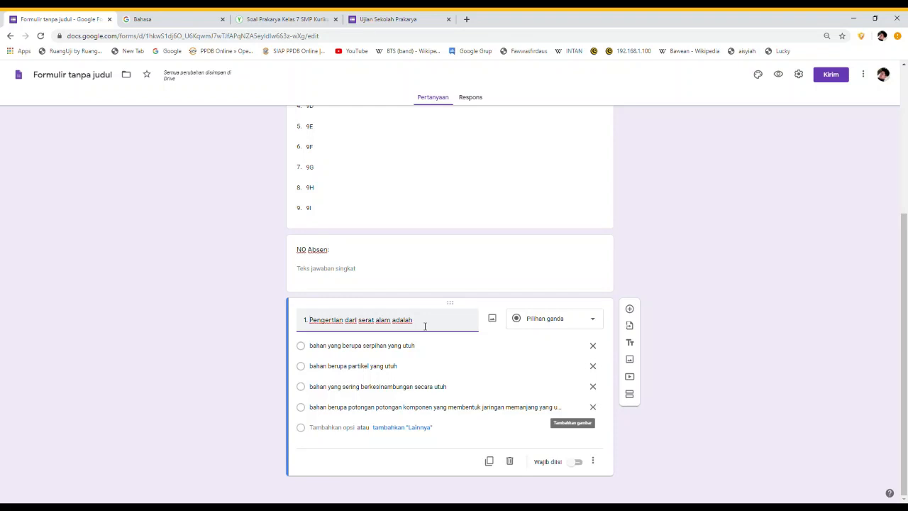
Start inserting an image into question 1, then close the dialog without adding one
{"action": "left_click", "coordinate": [494, 323]}
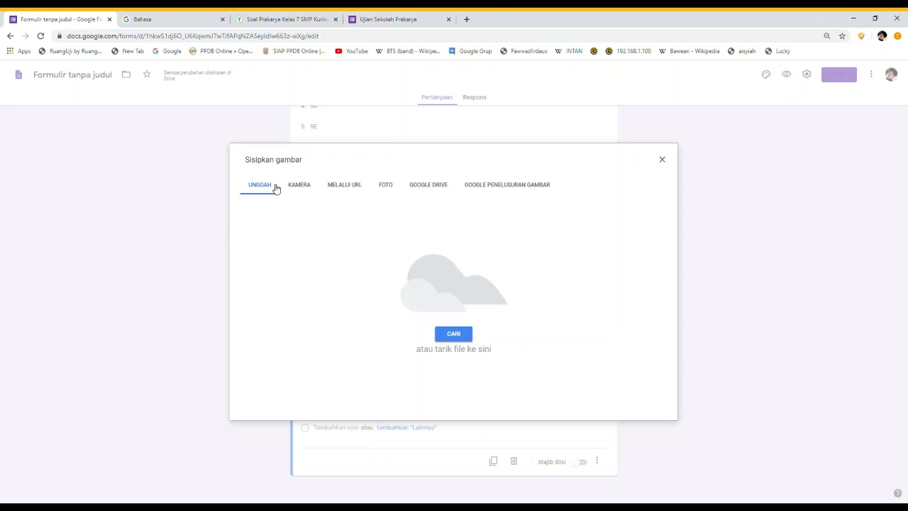
{"action": "left_click", "coordinate": [456, 335]}
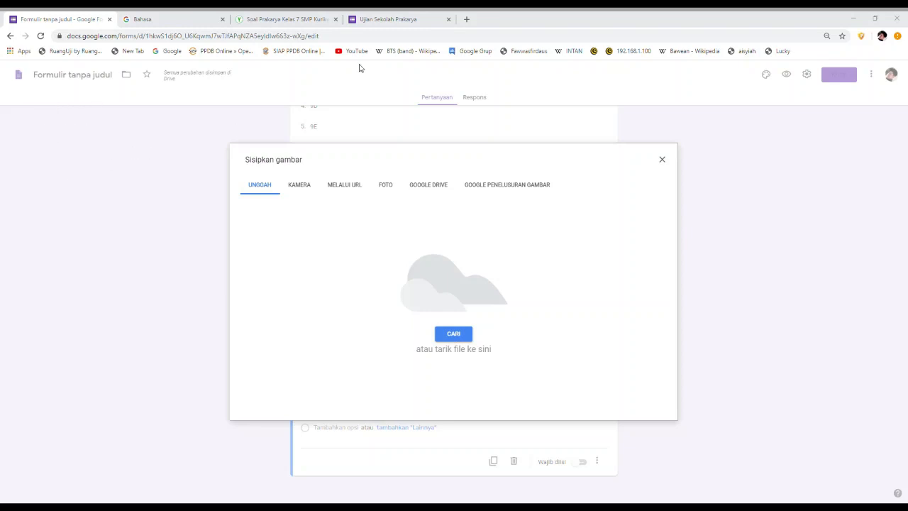
{"action": "left_click", "coordinate": [446, 20]}
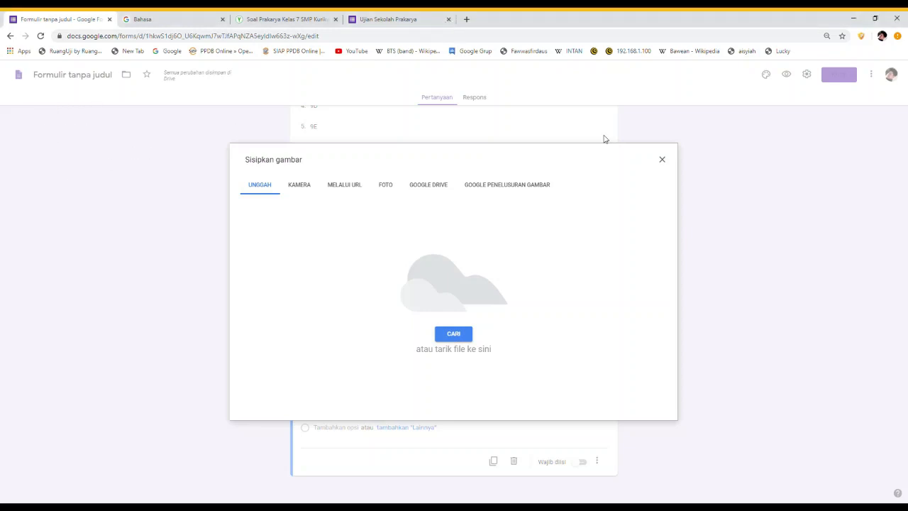
{"action": "left_click", "coordinate": [663, 161]}
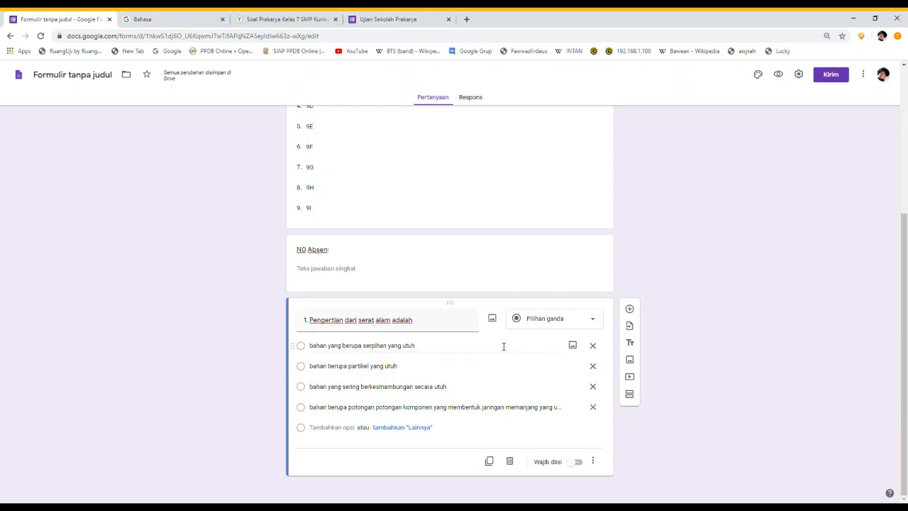
Cancel an image insert on option 1 and add a blank question below question 1
{"action": "left_click", "coordinate": [574, 347]}
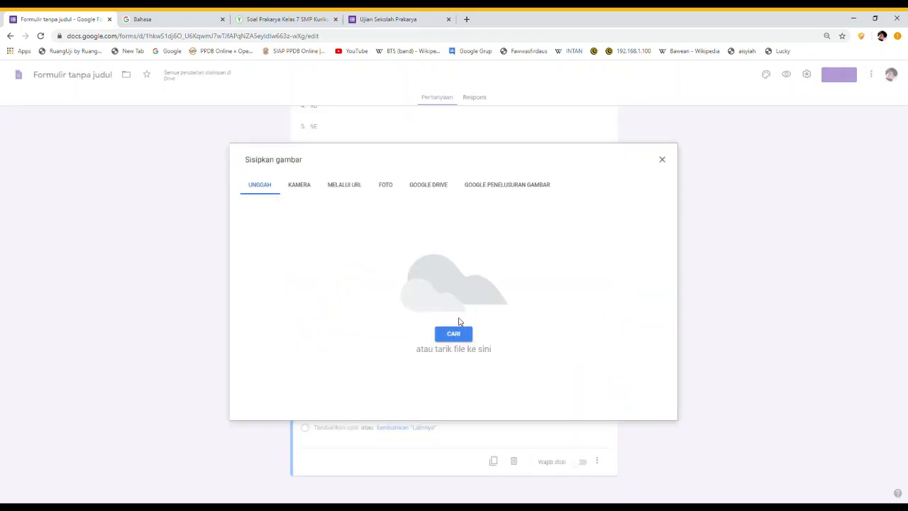
{"action": "left_click", "coordinate": [456, 334]}
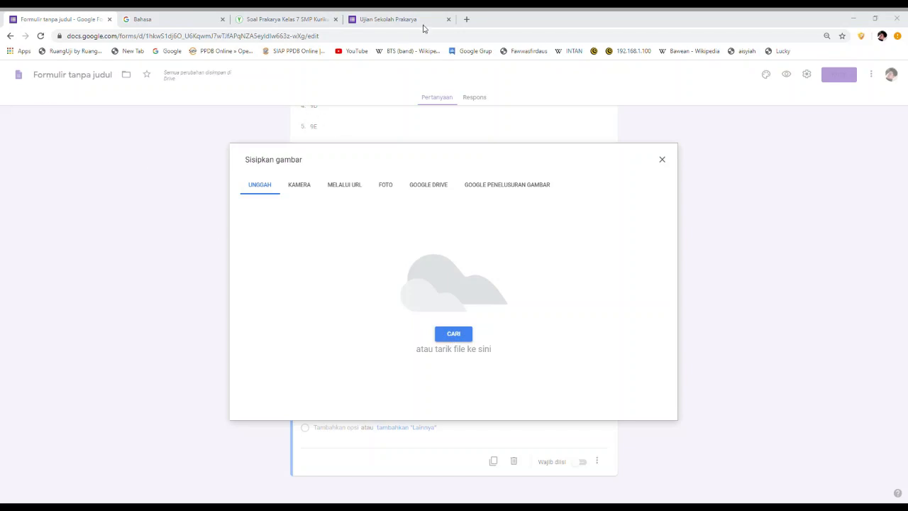
{"action": "left_click", "coordinate": [446, 18]}
{"action": "left_click", "coordinate": [662, 162]}
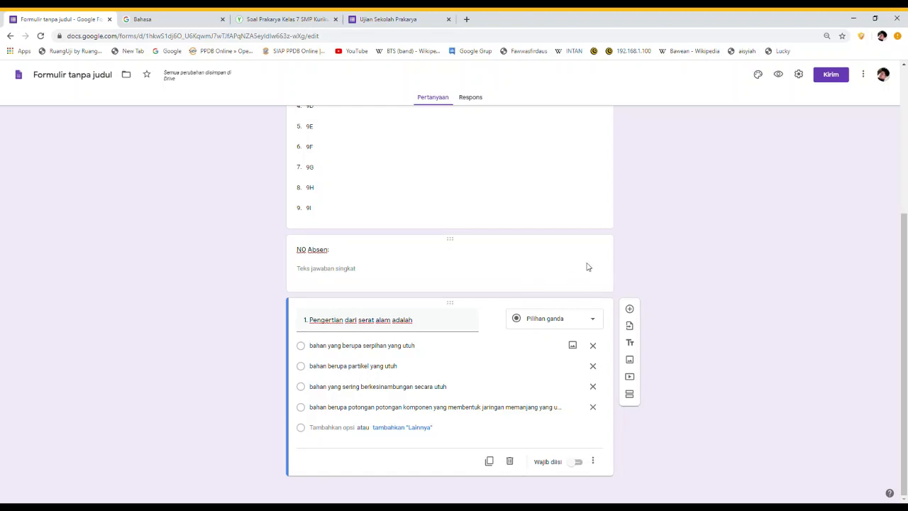
{"action": "left_click", "coordinate": [630, 310]}
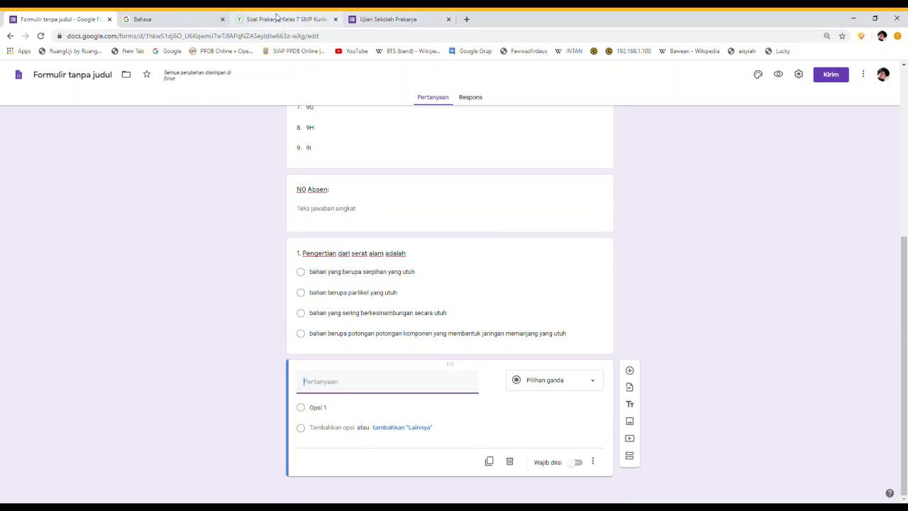
Paste 'Rami dan flax merupakan serat hasil dari' from the quiz webpage as the new question's title
{"action": "left_click", "coordinate": [278, 18]}
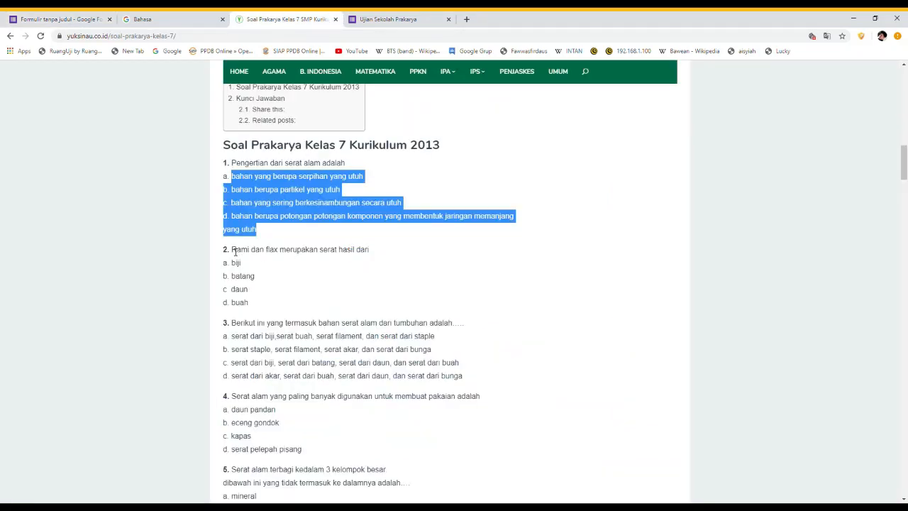
{"action": "left_click_drag", "start_coordinate": [235, 251], "coordinate": [332, 251]}
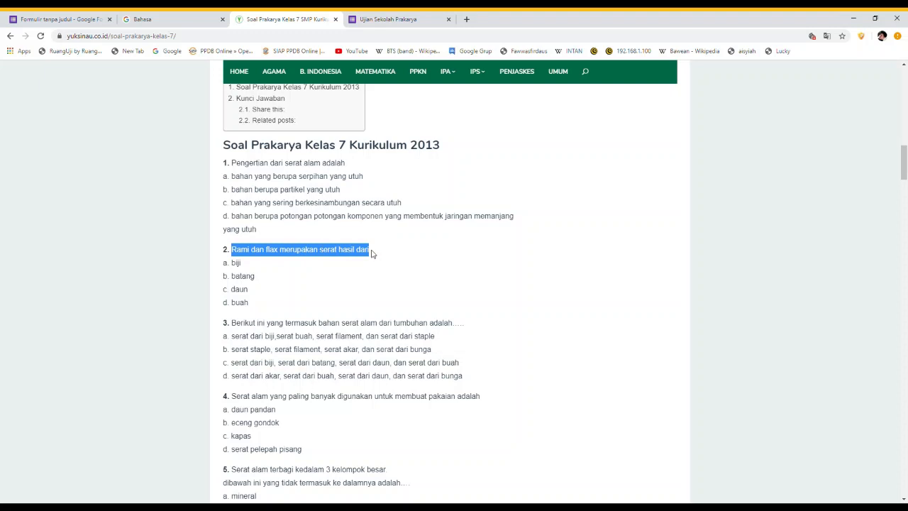
{"action": "left_click", "coordinate": [39, 19]}
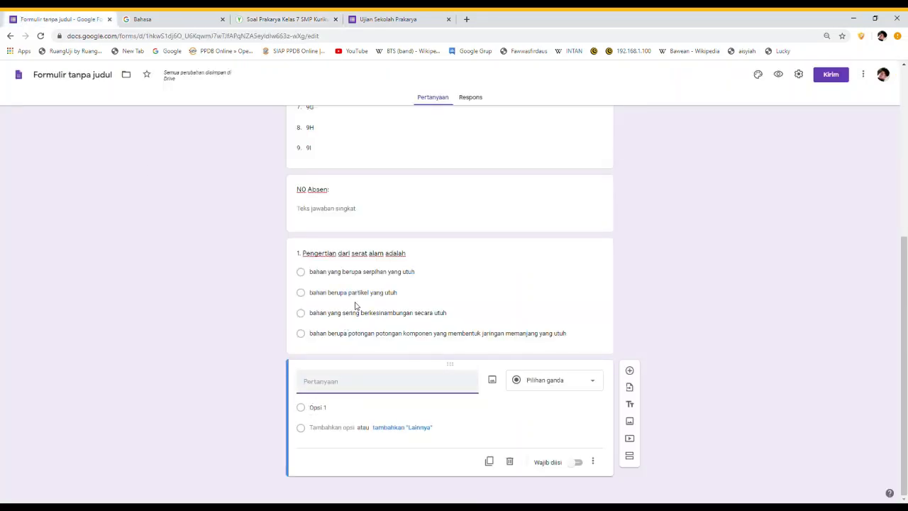
{"action": "type", "text": "Rami dan flax merupakan serat hasil dari"}
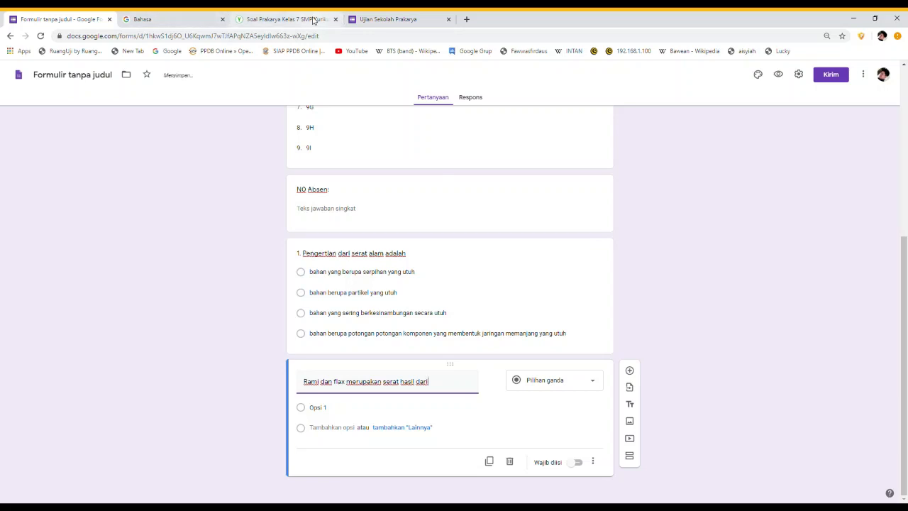
Paste question 2's four answer choices from the webpage as its options
{"action": "left_click", "coordinate": [316, 19]}
{"action": "left_click_drag", "start_coordinate": [232, 264], "coordinate": [253, 305]}
{"action": "key", "text": "ctrl+c"}
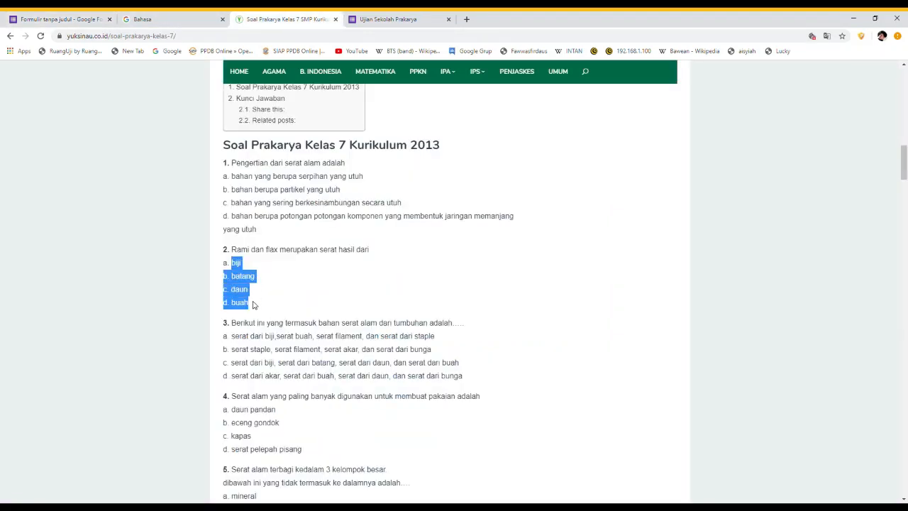
{"action": "left_click", "coordinate": [60, 19]}
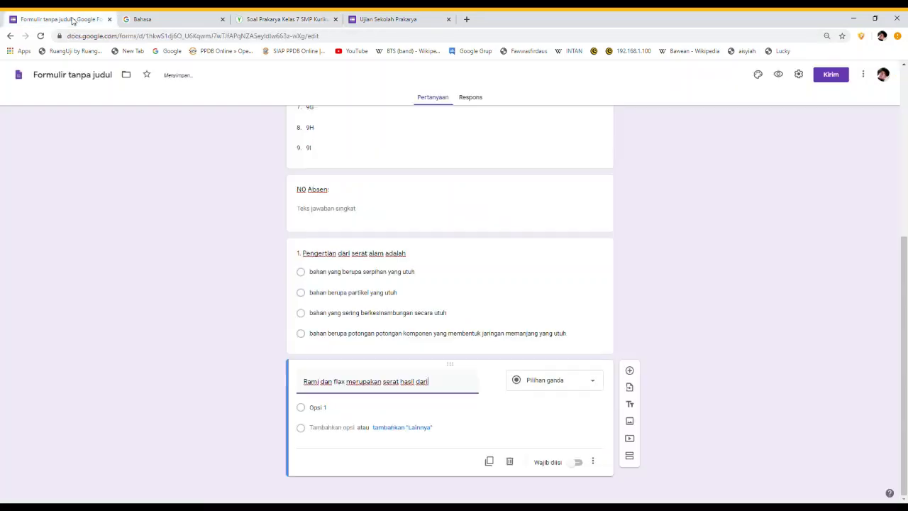
{"action": "left_click", "coordinate": [318, 410]}
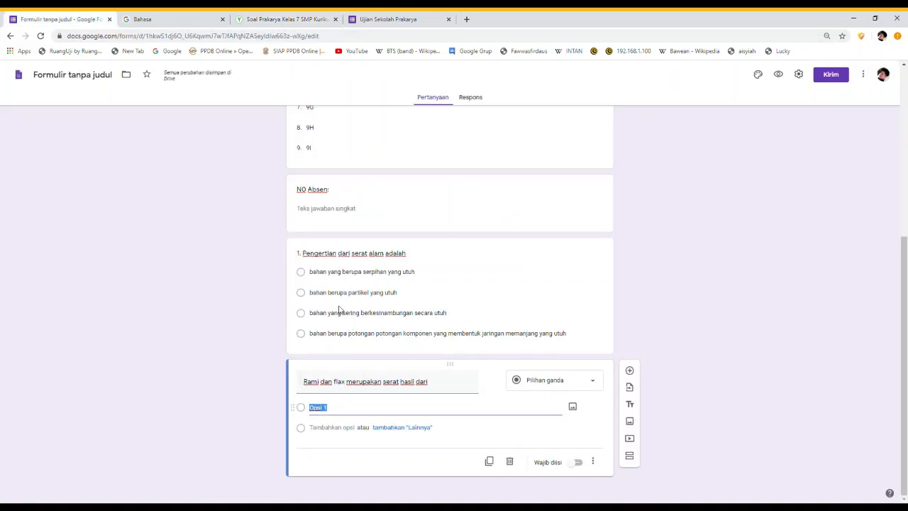
{"action": "key", "text": "ctrl+v"}
Prefix the title with '2.' and strip the letter prefixes from batang, daun and buah
{"action": "left_click", "coordinate": [308, 385]}
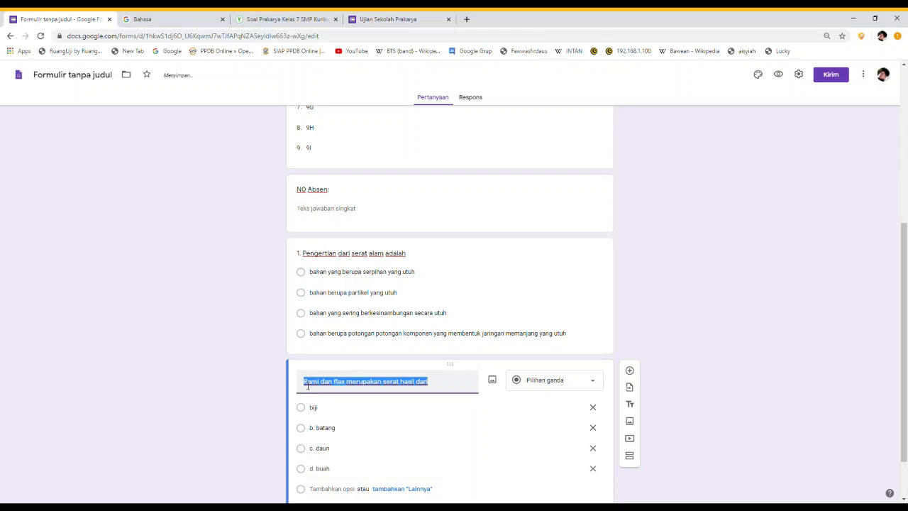
{"action": "key", "text": "Left"}
{"action": "type", "text": "2."}
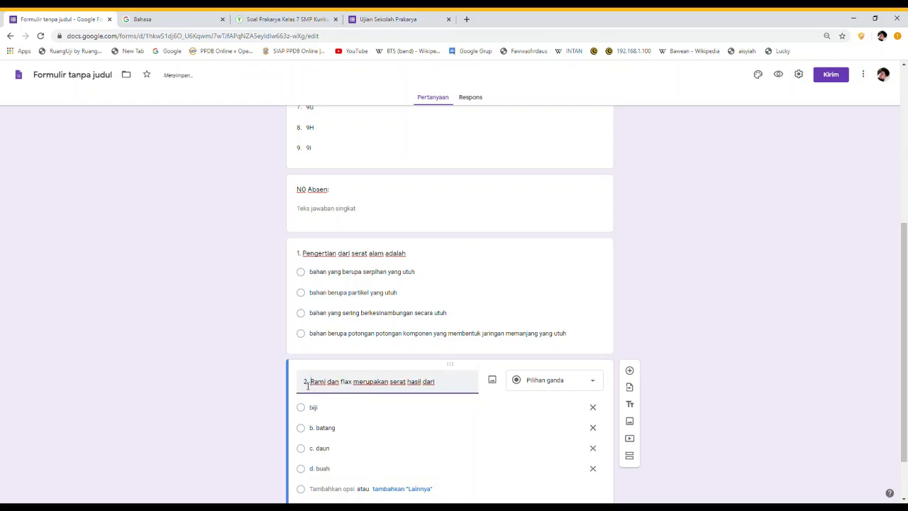
{"action": "left_click", "coordinate": [324, 410]}
{"action": "left_click", "coordinate": [319, 383]}
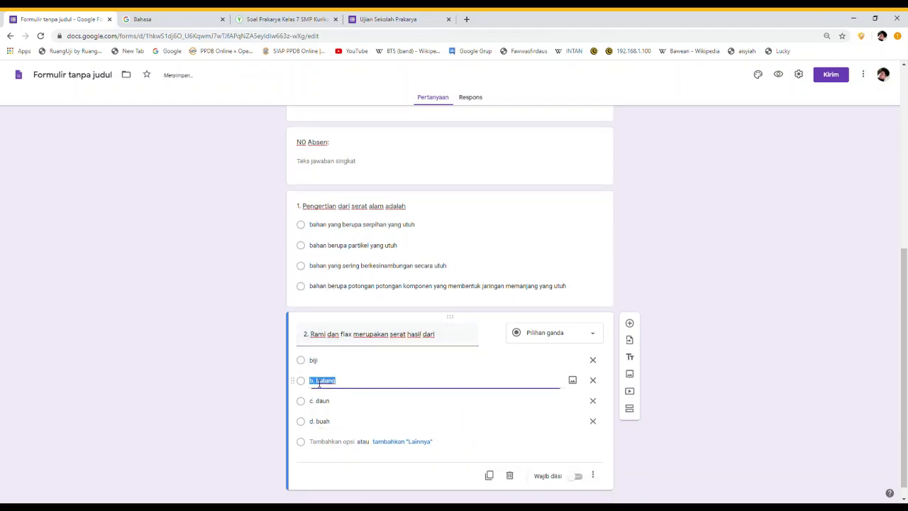
{"action": "left_click", "coordinate": [320, 383]}
{"action": "key", "text": "BackSpace"}
{"action": "key", "text": "BackSpace"}
{"action": "key", "text": "BackSpace"}
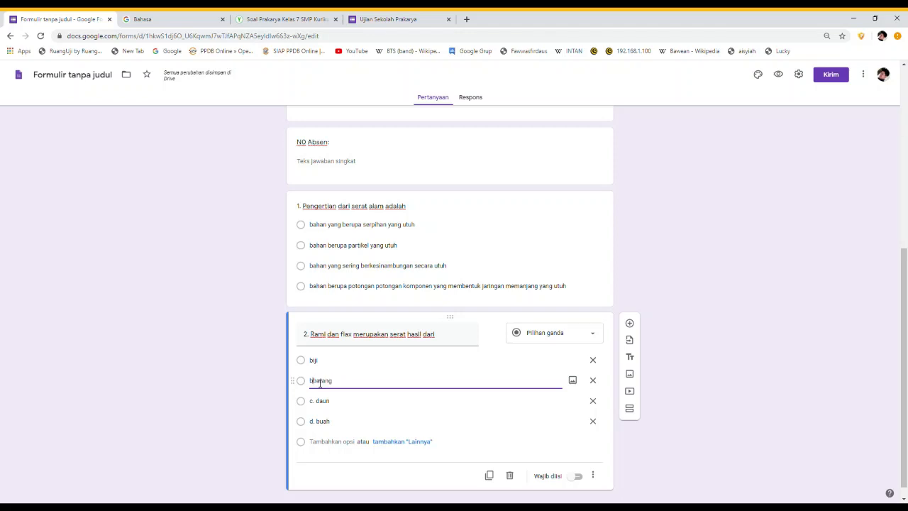
{"action": "left_click", "coordinate": [320, 402]}
{"action": "left_click", "coordinate": [322, 403]}
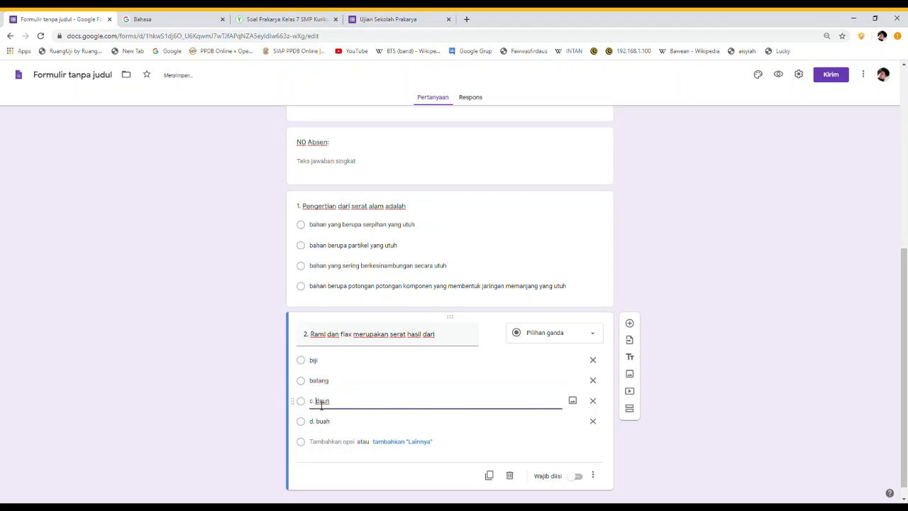
{"action": "key", "text": "BackSpace"}
{"action": "key", "text": "BackSpace"}
{"action": "key", "text": "BackSpace"}
{"action": "left_click", "coordinate": [320, 423]}
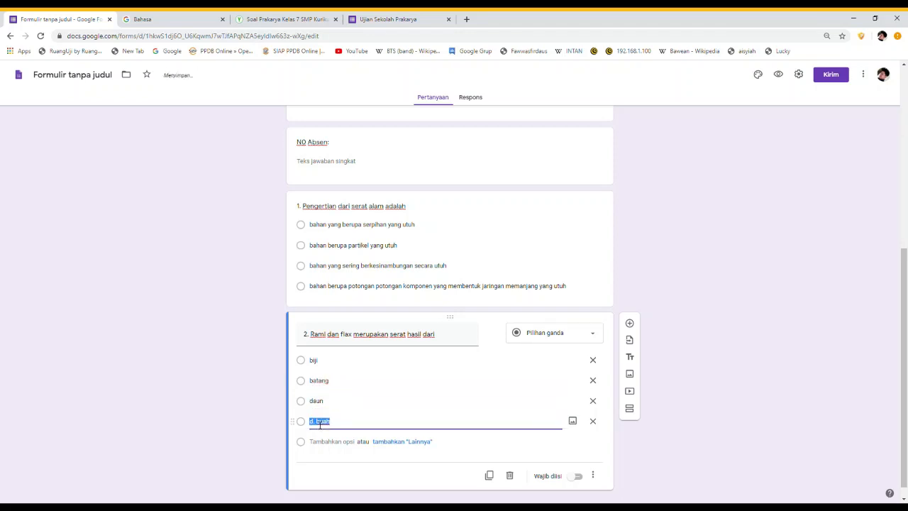
{"action": "left_click", "coordinate": [320, 424]}
{"action": "key", "text": "BackSpace"}
{"action": "key", "text": "BackSpace"}
{"action": "key", "text": "BackSpace"}
Finish editing question 2 and select the N0 Absen field
{"action": "left_click", "coordinate": [634, 287]}
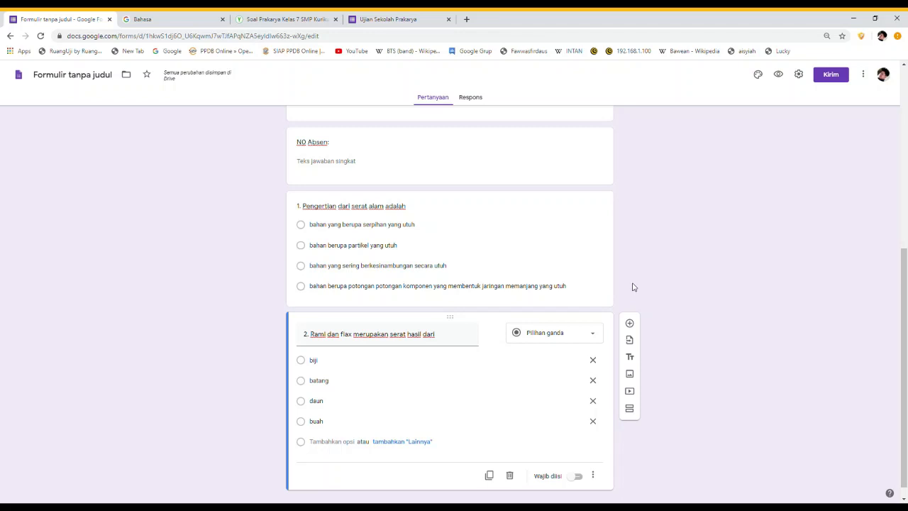
{"action": "scroll", "coordinate": [634, 287], "scroll_direction": "up", "scroll_amount": 5}
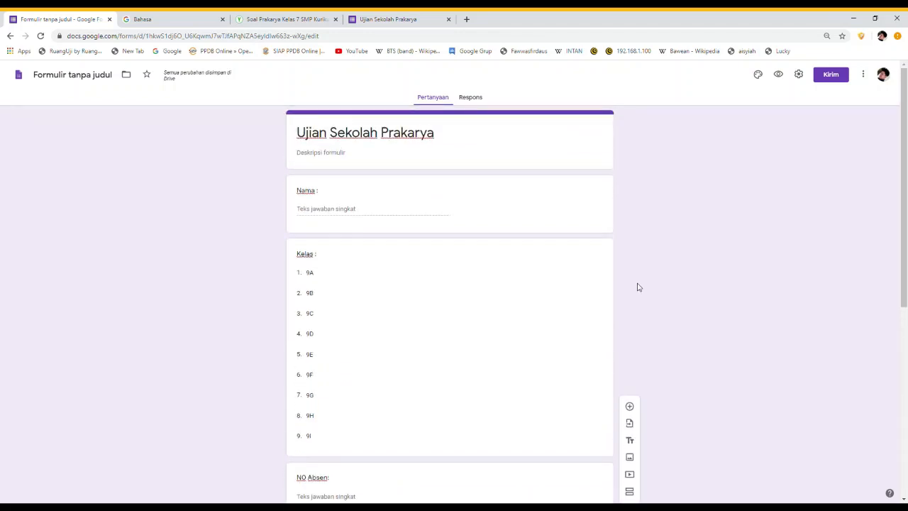
{"action": "scroll", "coordinate": [637, 286], "scroll_direction": "down", "scroll_amount": 5}
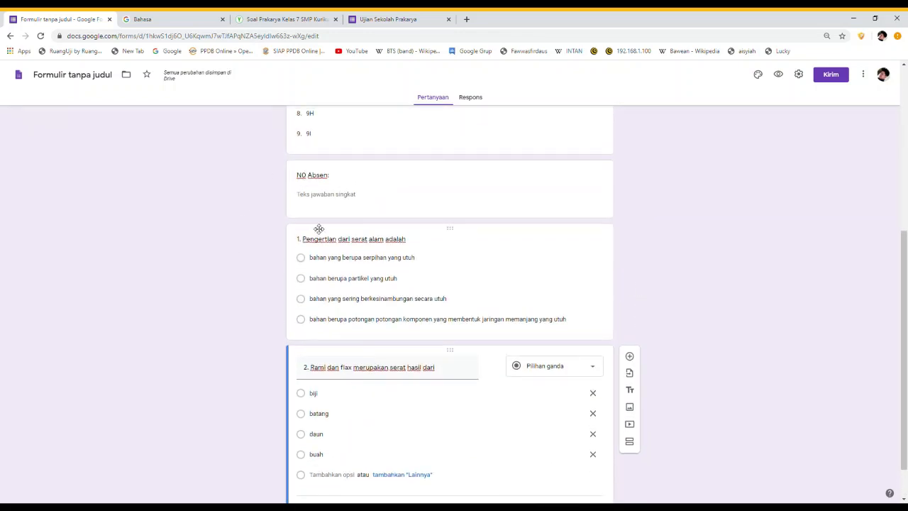
{"action": "left_click", "coordinate": [459, 242]}
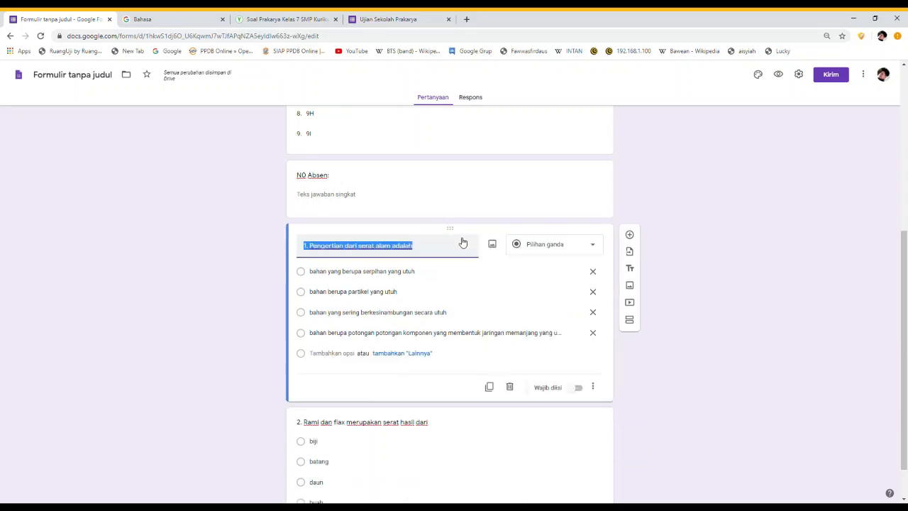
{"action": "left_click", "coordinate": [479, 188]}
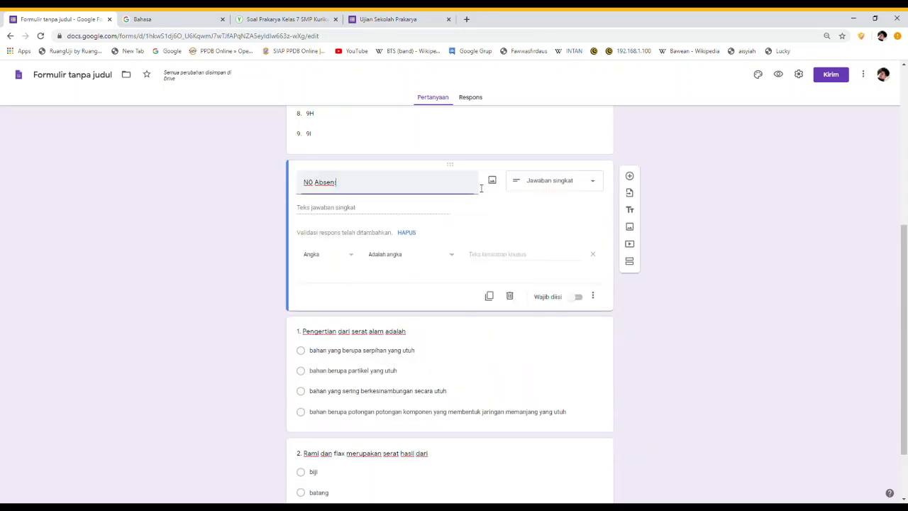
Insert a title block below N0 Absen reading 'Pilihlah Jawaban yang Benar!'
{"action": "left_click", "coordinate": [630, 205]}
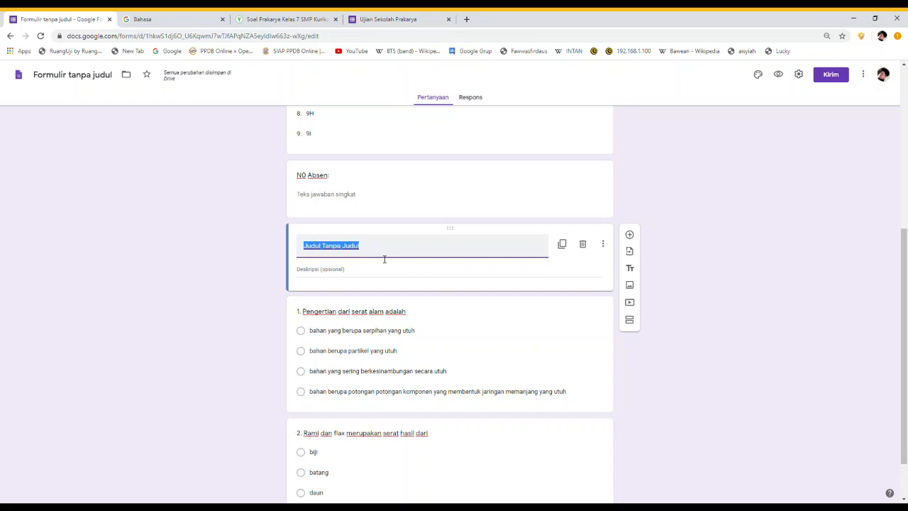
{"action": "type", "text": "soal"}
{"action": "key", "text": "BackSpace"}
{"action": "key", "text": "BackSpace"}
{"action": "key", "text": "BackSpace"}
{"action": "key", "text": "BackSpace"}
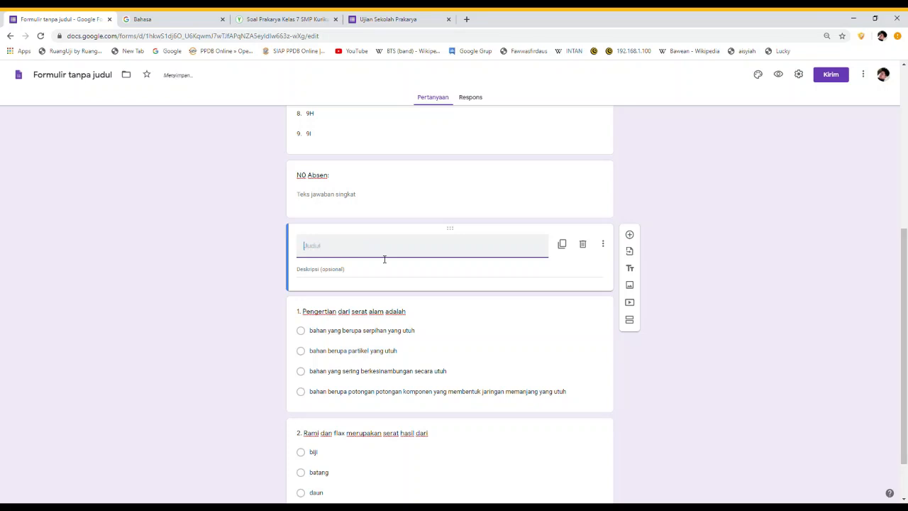
{"action": "type", "text": "Pilihlah Jawa"}
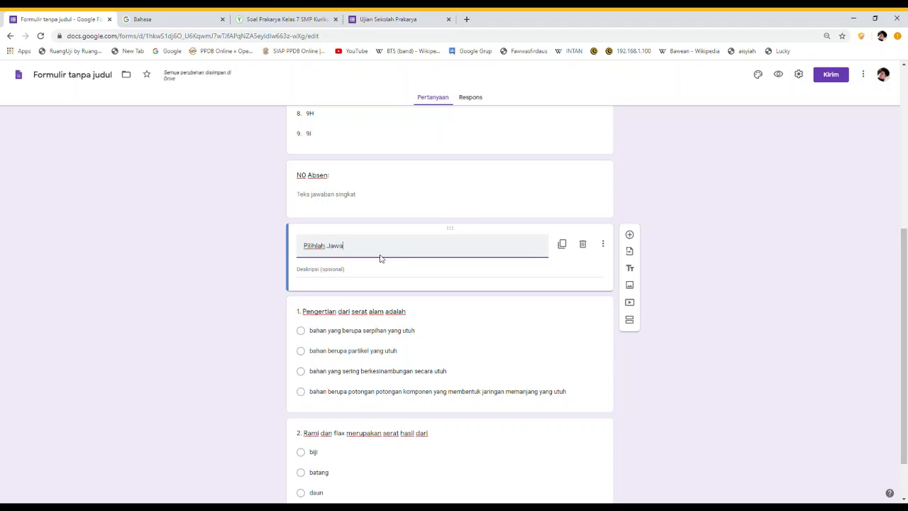
{"action": "type", "text": "ban yang Benar"}
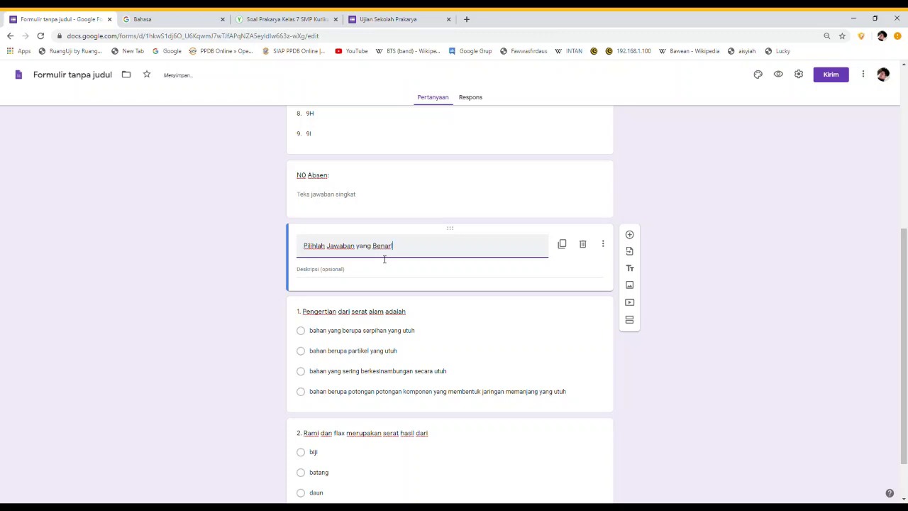
{"action": "left_click", "coordinate": [657, 339]}
{"action": "left_click", "coordinate": [603, 205]}
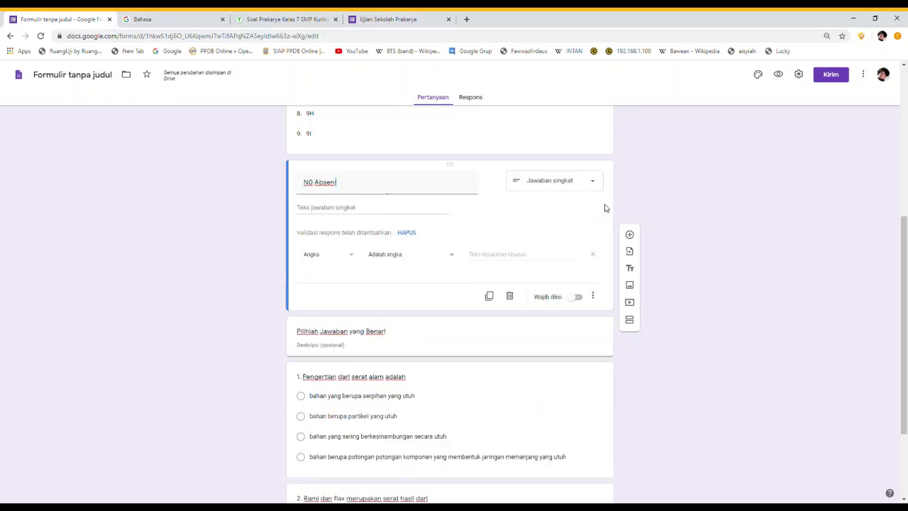
Review the N0 Absen field and click outside it to finish editing
{"action": "scroll", "coordinate": [606, 213], "scroll_direction": "up", "scroll_amount": 5}
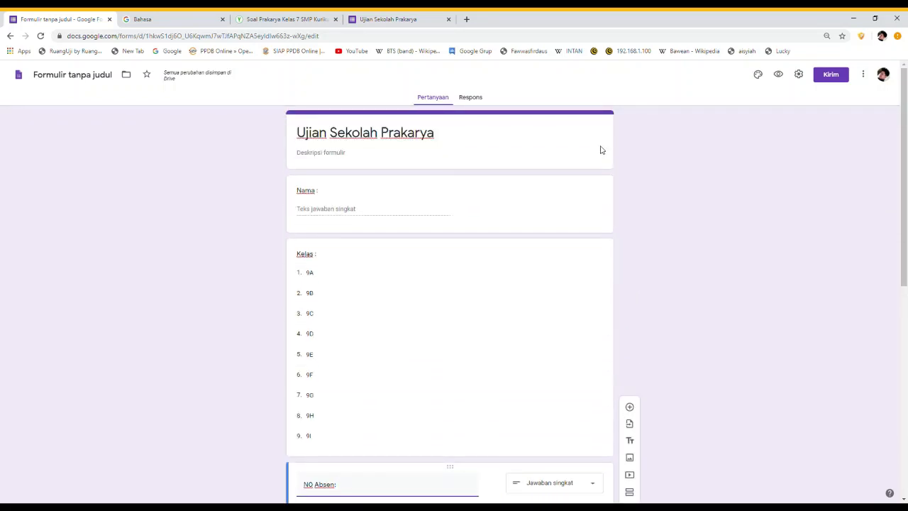
{"action": "scroll", "coordinate": [580, 270], "scroll_direction": "down", "scroll_amount": 2}
{"action": "scroll", "coordinate": [578, 304], "scroll_direction": "down", "scroll_amount": 2}
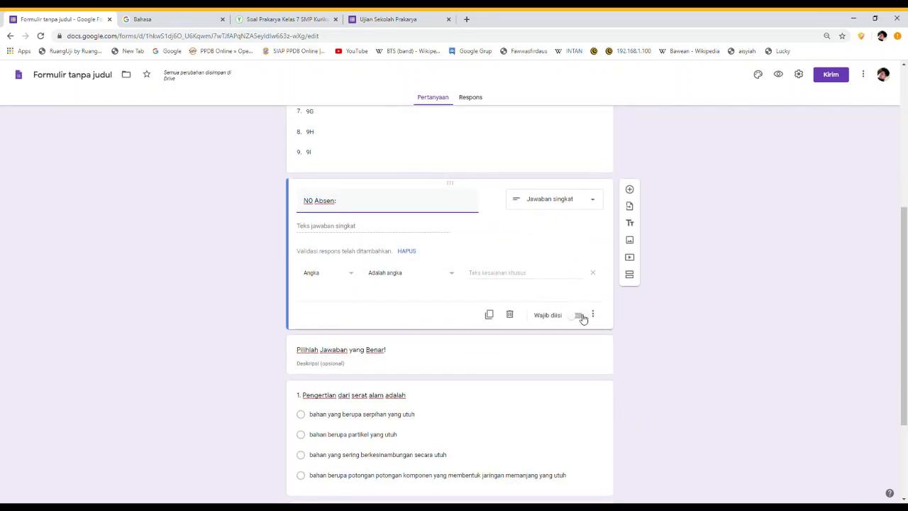
{"action": "scroll", "coordinate": [561, 377], "scroll_direction": "down", "scroll_amount": 2}
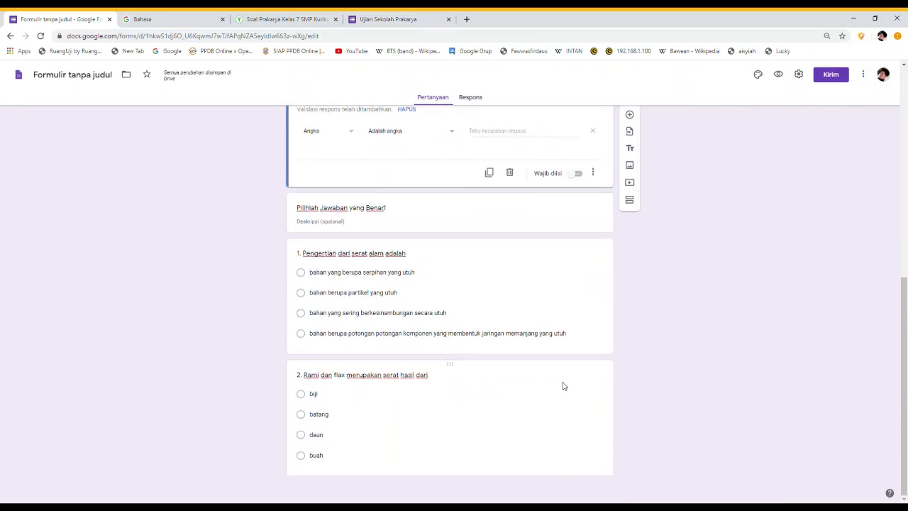
{"action": "scroll", "coordinate": [566, 385], "scroll_direction": "up", "scroll_amount": 1}
{"action": "scroll", "coordinate": [568, 385], "scroll_direction": "up", "scroll_amount": 1}
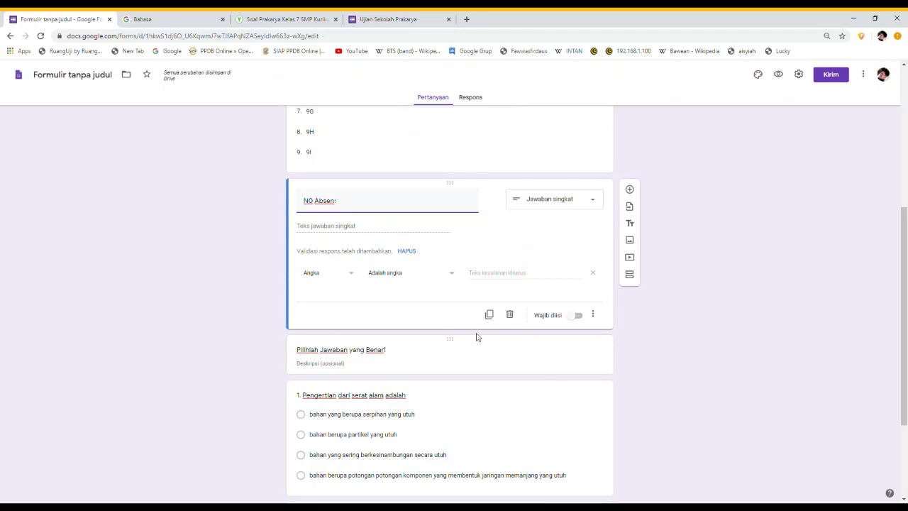
{"action": "scroll", "coordinate": [477, 333], "scroll_direction": "up", "scroll_amount": 4}
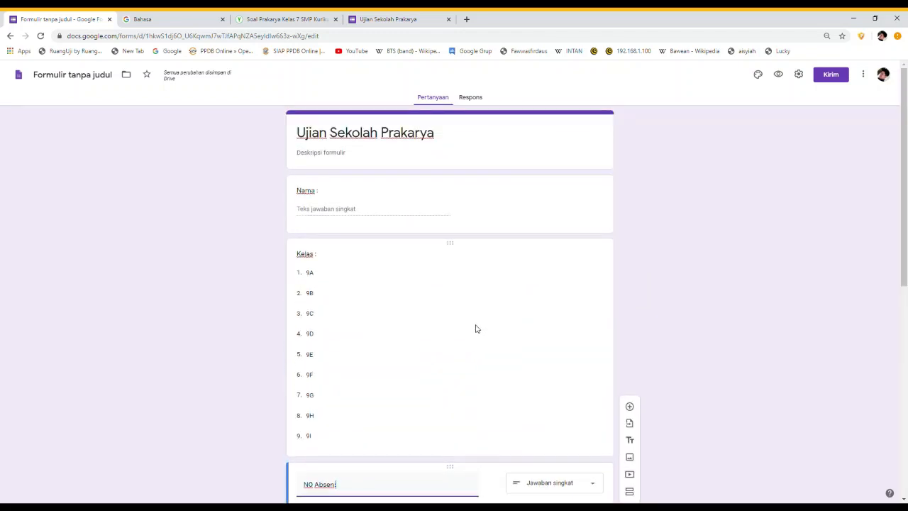
{"action": "scroll", "coordinate": [476, 329], "scroll_direction": "down", "scroll_amount": 5}
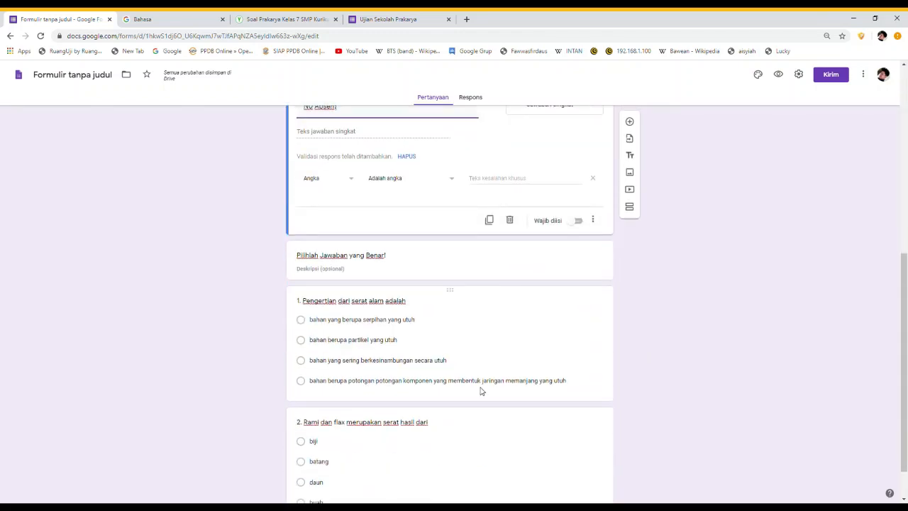
{"action": "scroll", "coordinate": [495, 360], "scroll_direction": "up", "scroll_amount": 1}
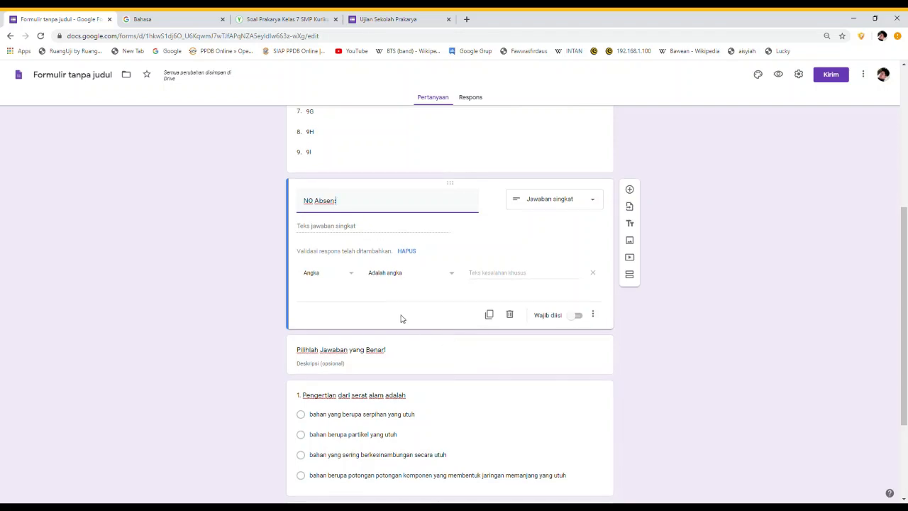
{"action": "left_click", "coordinate": [438, 291]}
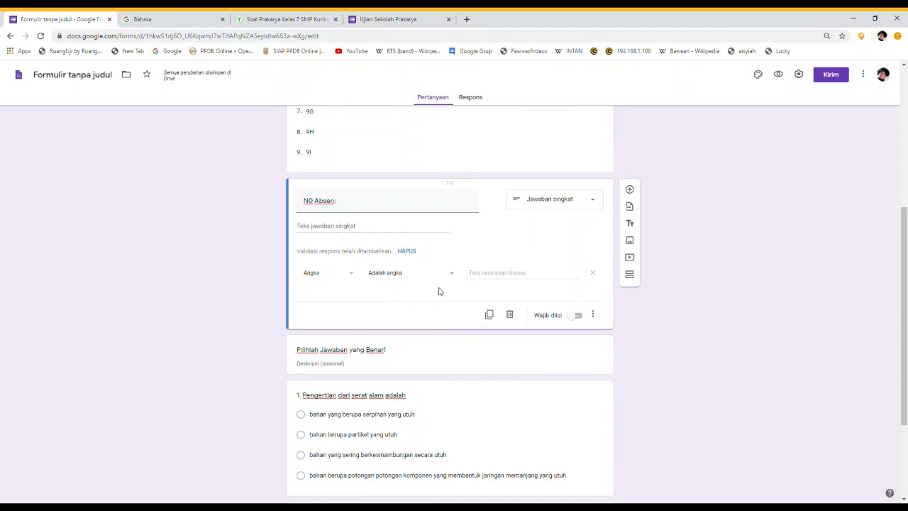
Add a new section after N0 Absen titled 'Pilihlah Jawaban yang Benar!'
{"action": "left_click", "coordinate": [633, 278]}
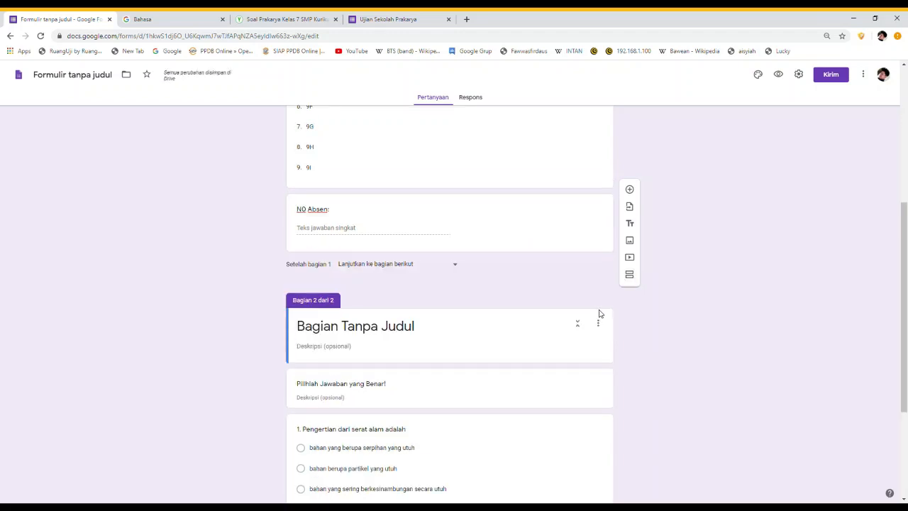
{"action": "scroll", "coordinate": [419, 294], "scroll_direction": "up", "scroll_amount": 5}
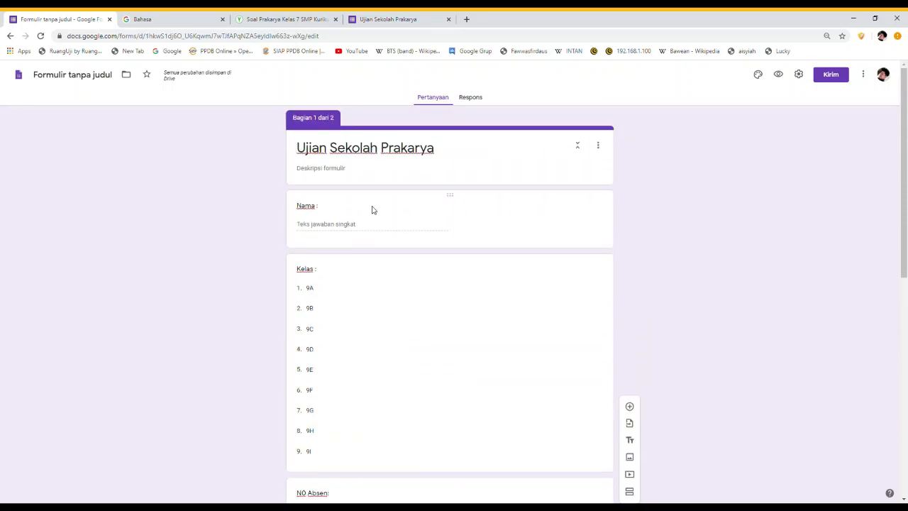
{"action": "scroll", "coordinate": [342, 282], "scroll_direction": "down", "scroll_amount": 5}
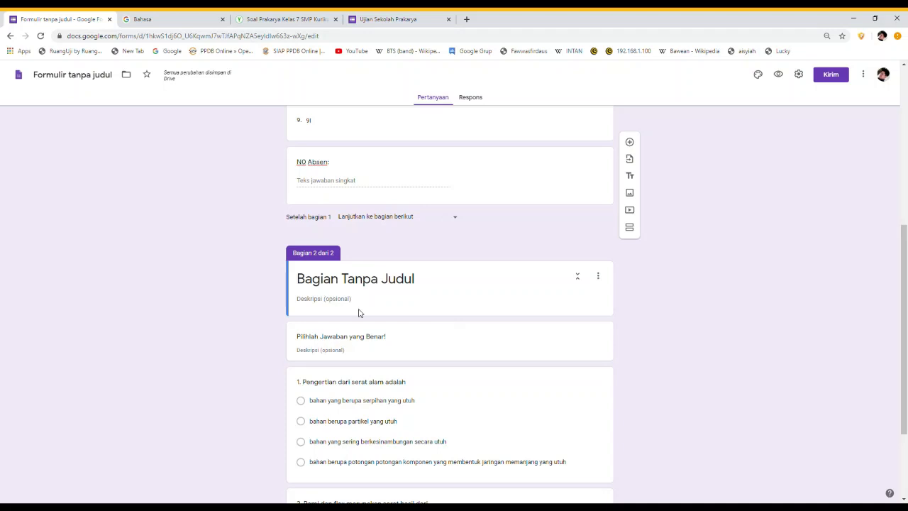
{"action": "triple_click", "coordinate": [301, 339]}
{"action": "key", "text": "ctrl+c"}
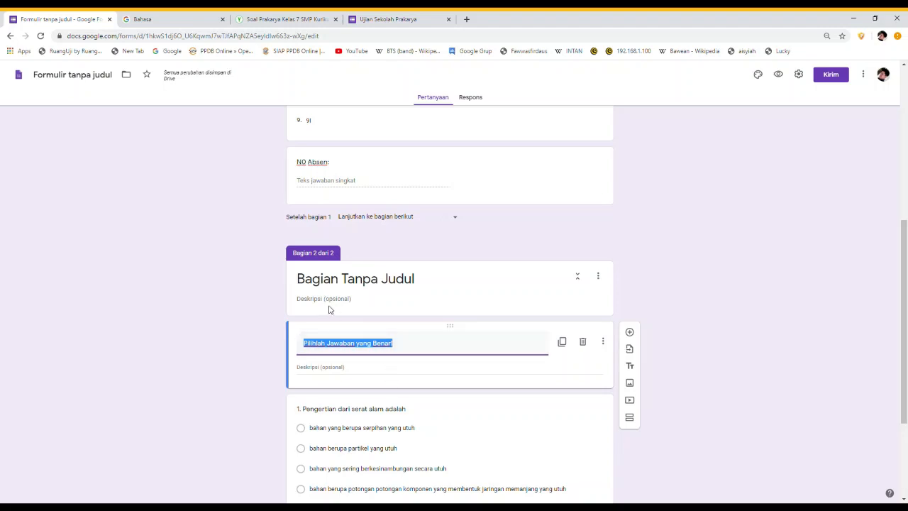
{"action": "triple_click", "coordinate": [308, 280]}
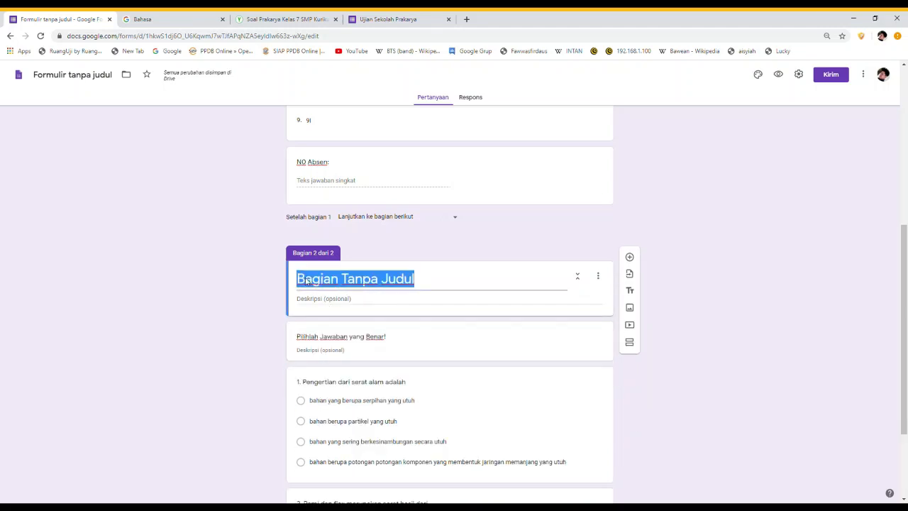
{"action": "key", "text": "ctrl+v"}
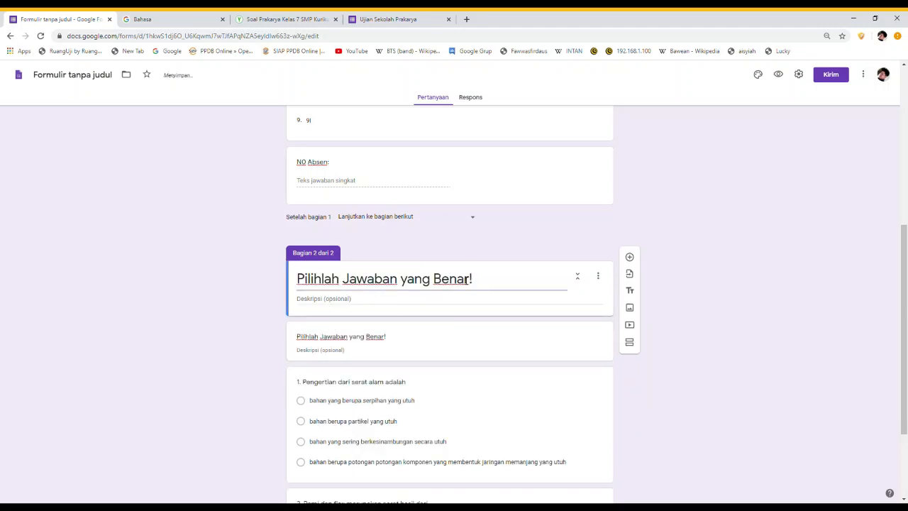
Delete the now duplicate 'Pilihlah Jawaban yang Benar!' heading block
{"action": "triple_click", "coordinate": [454, 347]}
{"action": "left_click", "coordinate": [583, 343]}
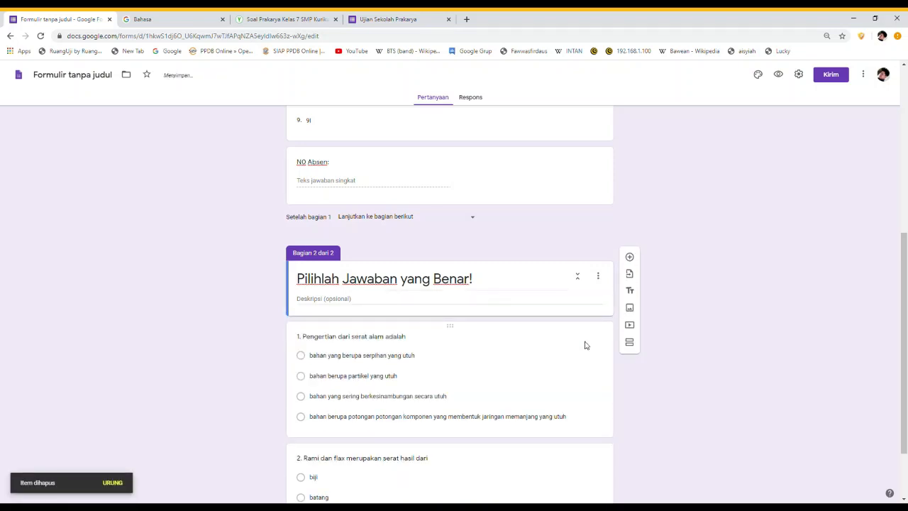
{"action": "scroll", "coordinate": [586, 345], "scroll_direction": "down", "scroll_amount": 1}
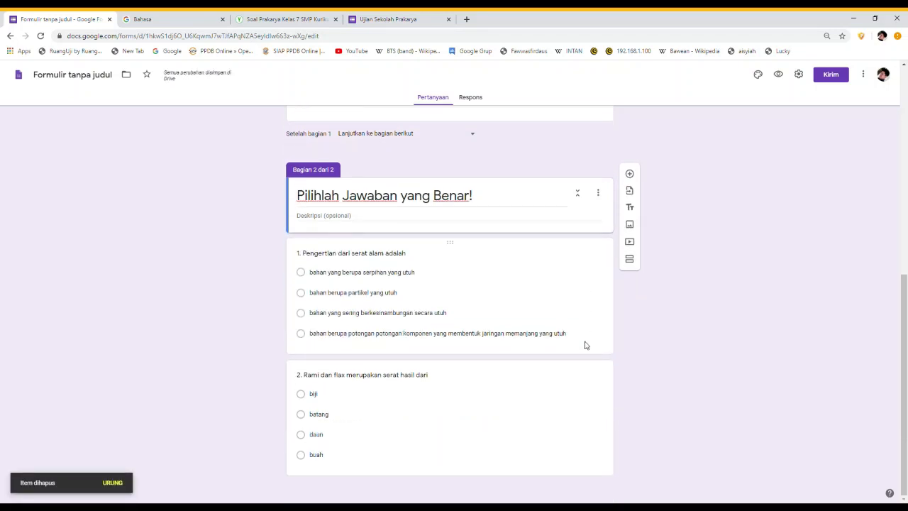
{"action": "scroll", "coordinate": [585, 345], "scroll_direction": "up", "scroll_amount": 6}
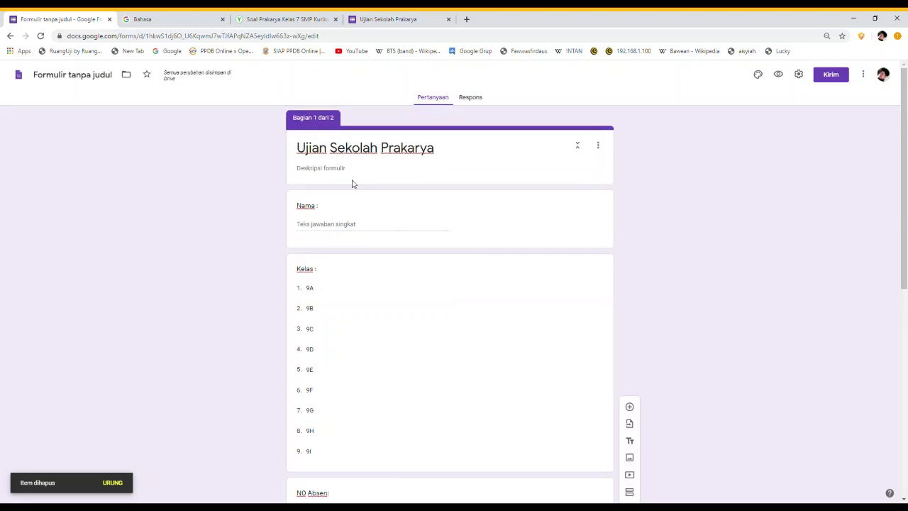
{"action": "scroll", "coordinate": [383, 330], "scroll_direction": "down", "scroll_amount": 7}
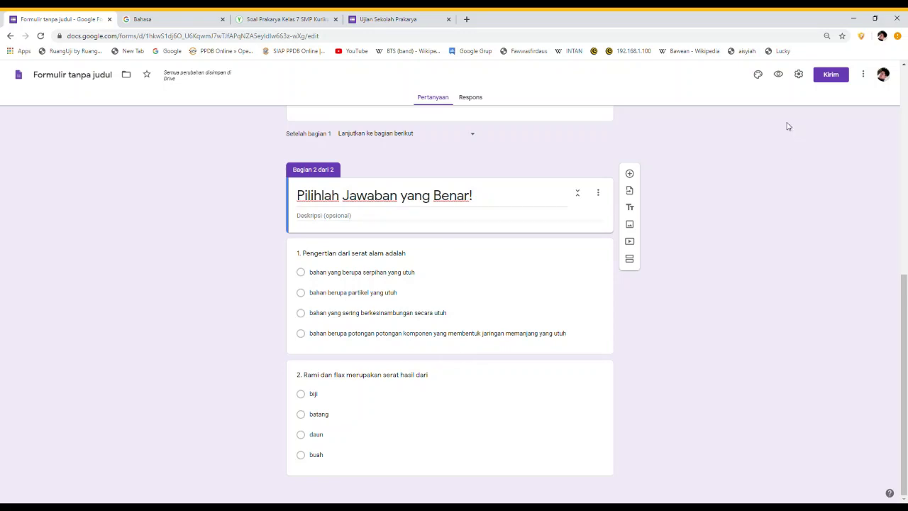
In Presentation settings, hide the submit-another-response link and set the confirmation message to 'Hasil Ujian SUKSES Terkirim'
{"action": "left_click", "coordinate": [800, 75]}
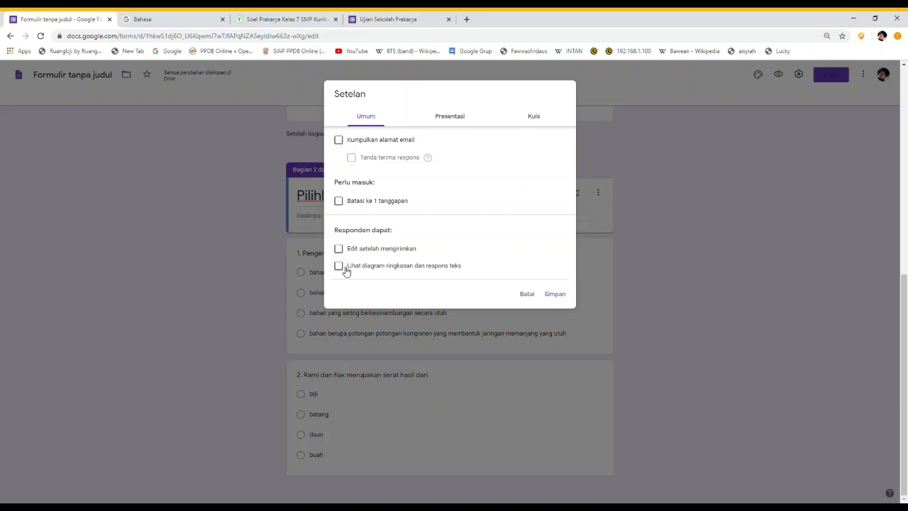
{"action": "left_click", "coordinate": [453, 119]}
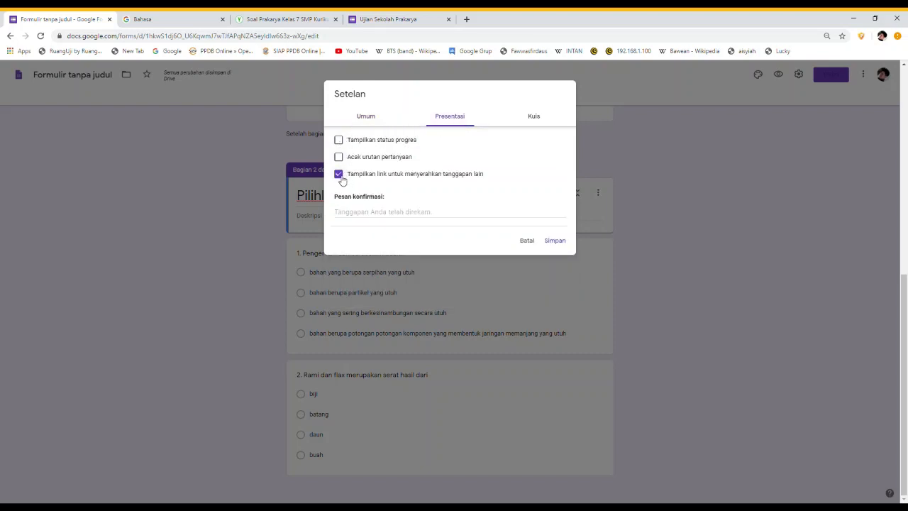
{"action": "left_click", "coordinate": [341, 177]}
{"action": "left_click", "coordinate": [345, 214]}
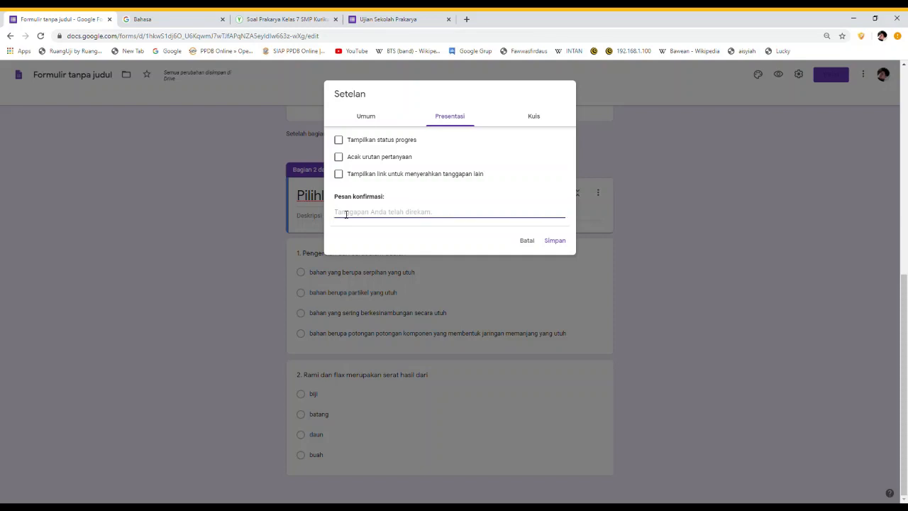
{"action": "type", "text": "Hasil Ujian"}
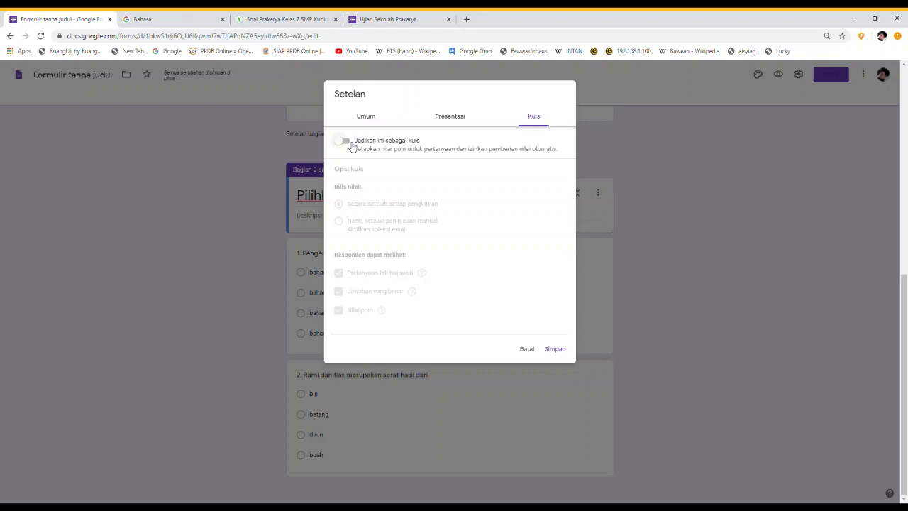
Make it a quiz released after manual review, hiding missed questions, correct answers and points
{"action": "left_click", "coordinate": [345, 141]}
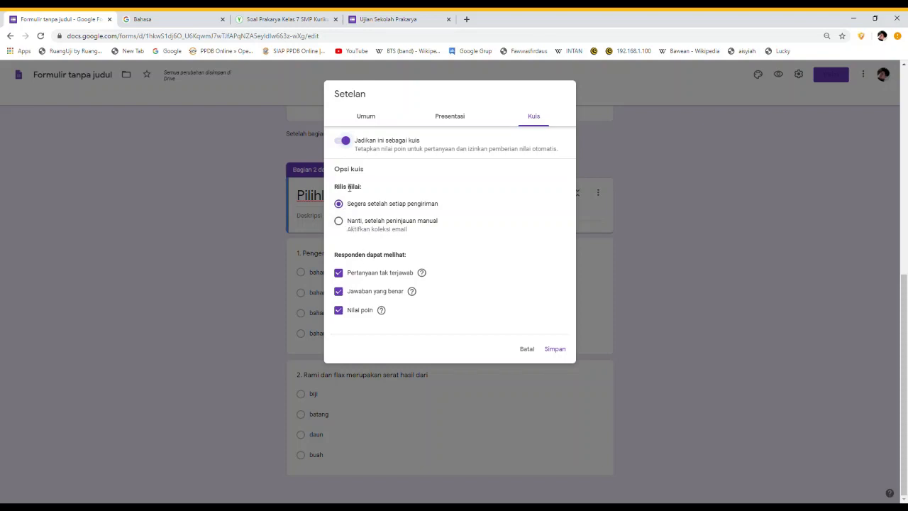
{"action": "left_click", "coordinate": [340, 222]}
{"action": "left_click", "coordinate": [339, 273]}
{"action": "left_click", "coordinate": [340, 292]}
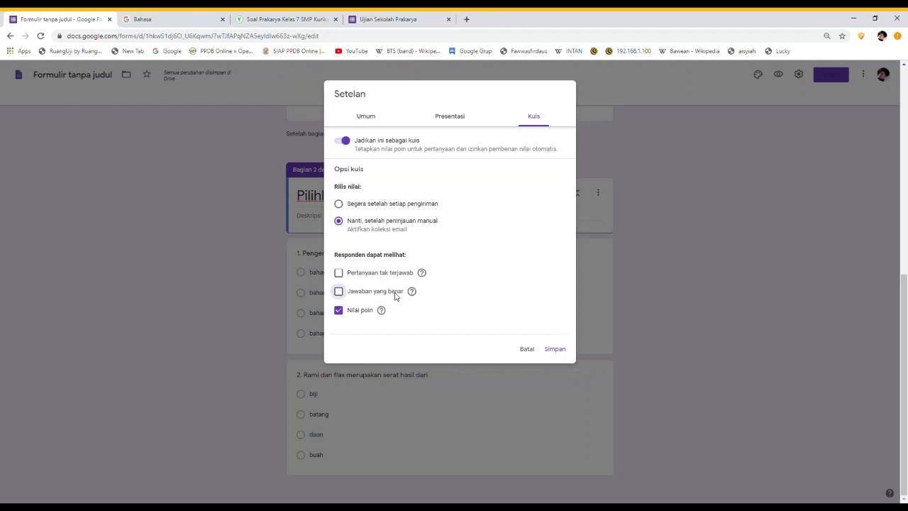
{"action": "left_click", "coordinate": [341, 313]}
Turn off email collection and save the quiz settings
{"action": "left_click", "coordinate": [365, 116]}
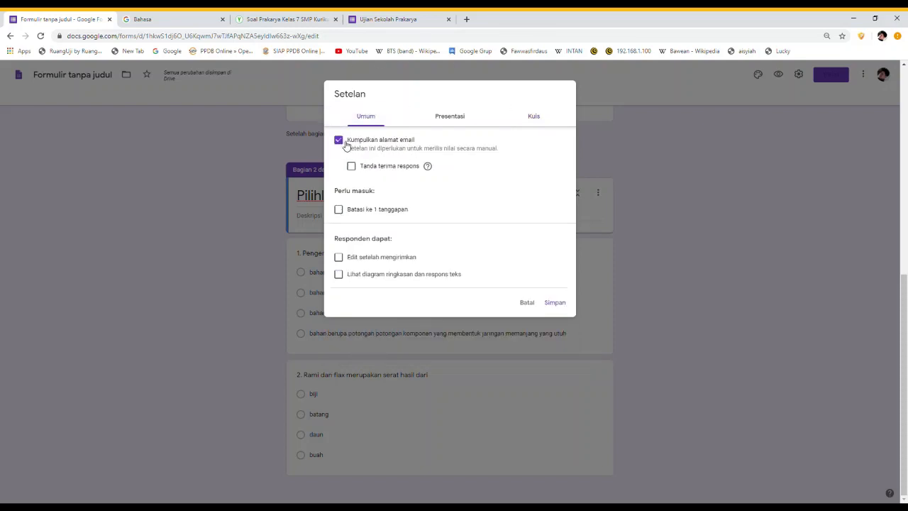
{"action": "left_click", "coordinate": [342, 144]}
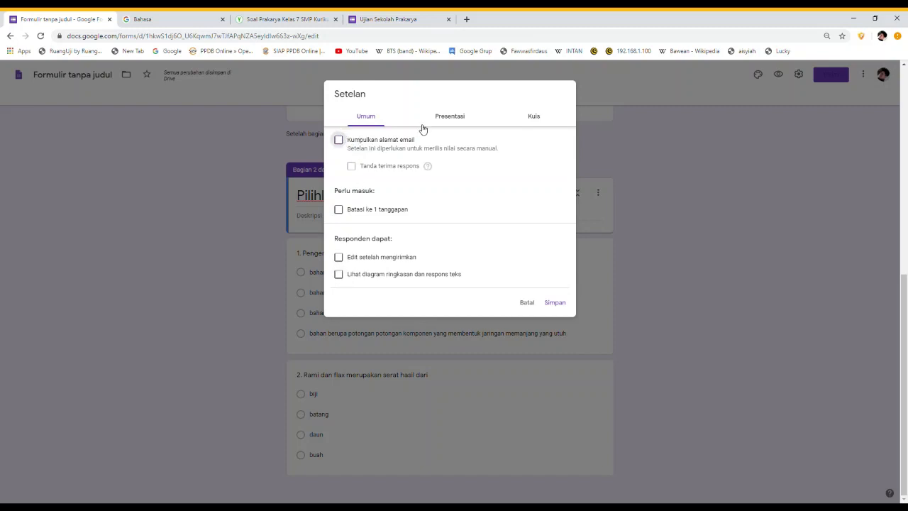
{"action": "left_click", "coordinate": [458, 117]}
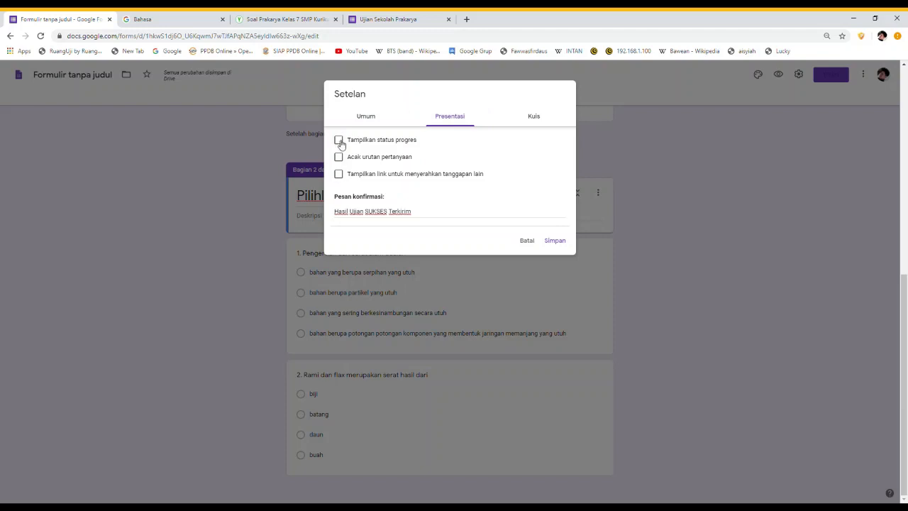
{"action": "left_click", "coordinate": [537, 117]}
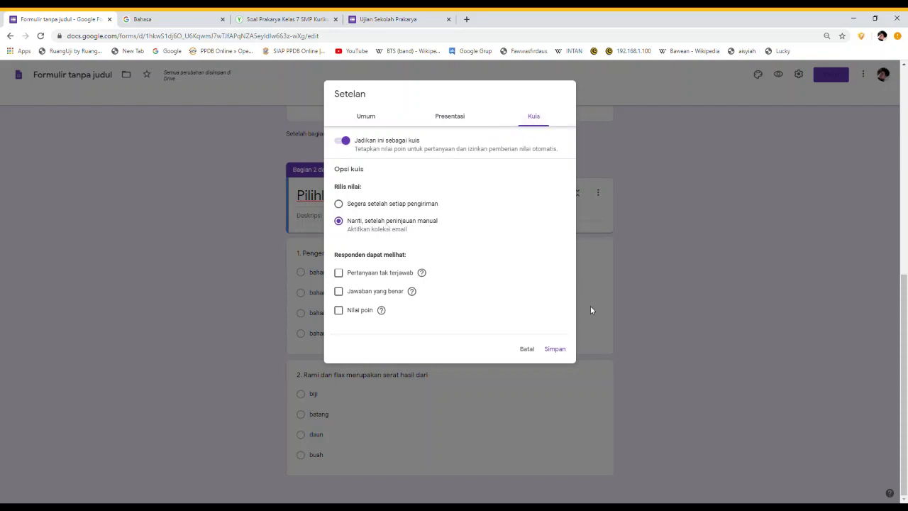
{"action": "left_click", "coordinate": [555, 349]}
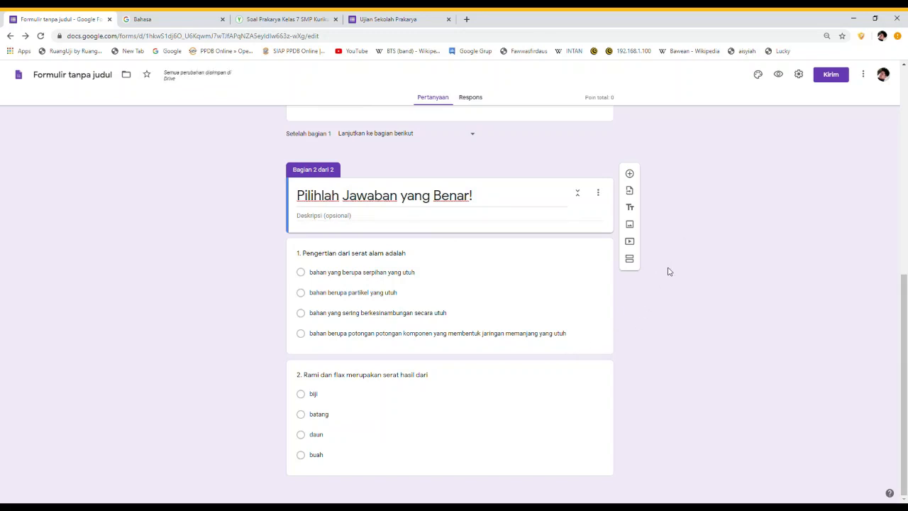
{"action": "scroll", "coordinate": [668, 271], "scroll_direction": "up", "scroll_amount": 1}
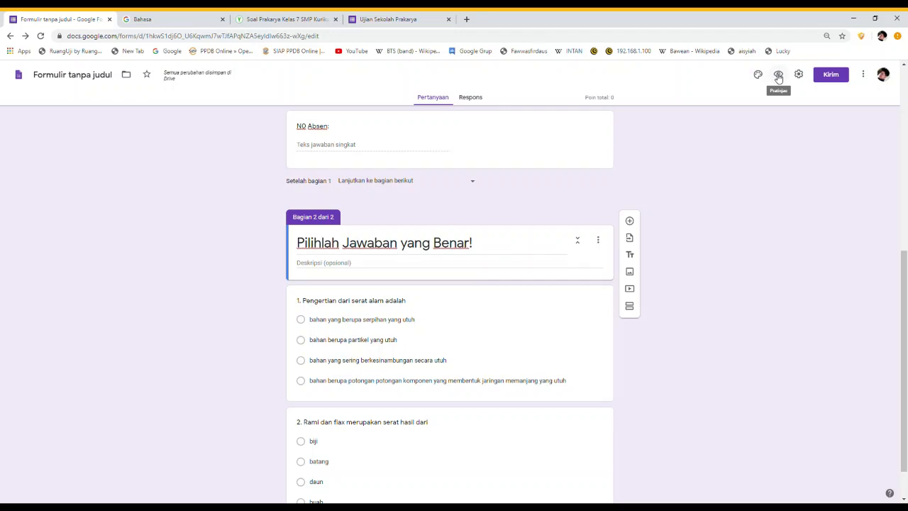
{"action": "scroll", "coordinate": [473, 305], "scroll_direction": "down", "scroll_amount": 1}
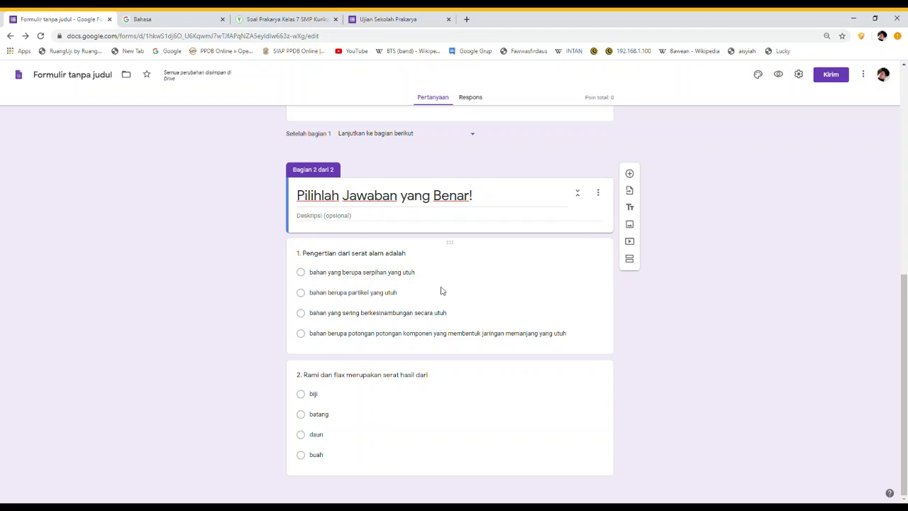
{"action": "scroll", "coordinate": [434, 285], "scroll_direction": "up", "scroll_amount": 1}
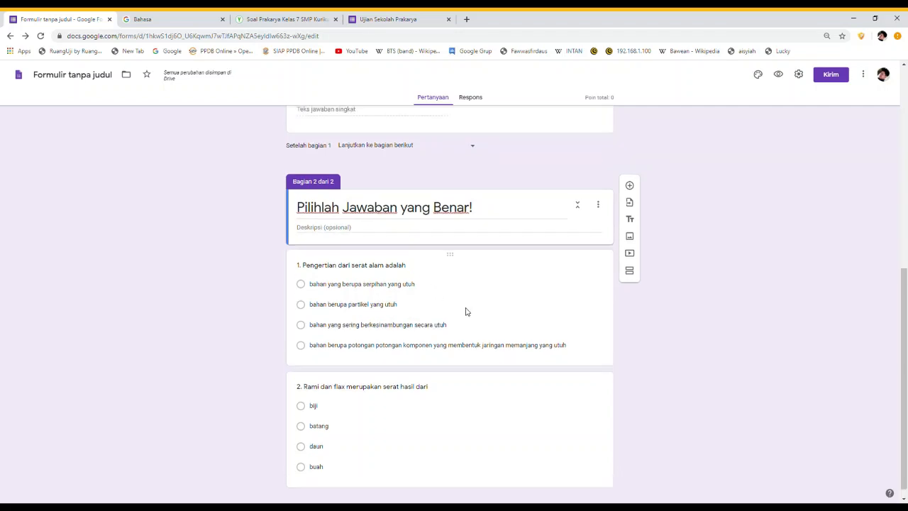
{"action": "left_click", "coordinate": [447, 330]}
{"action": "scroll", "coordinate": [447, 331], "scroll_direction": "down", "scroll_amount": 2}
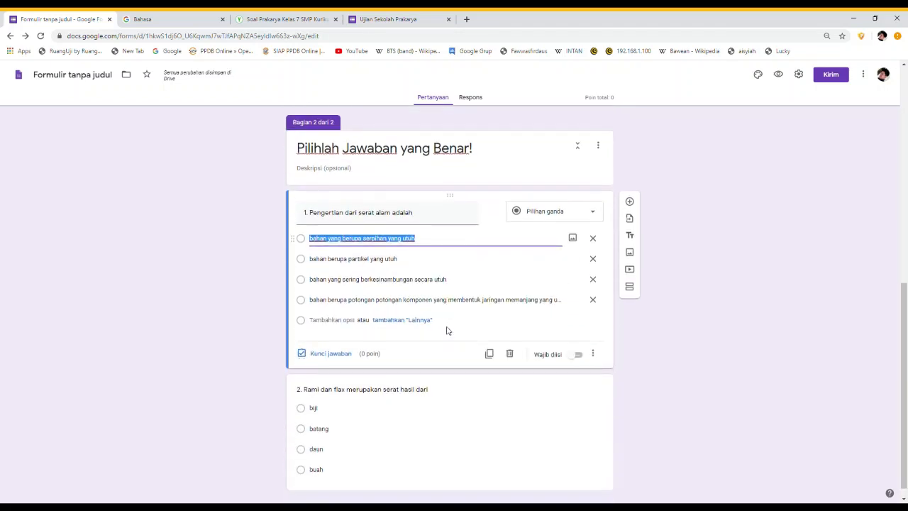
Set question 1's key to 50 points with 'bahan berupa partikel yang utuh' correct
{"action": "left_click", "coordinate": [332, 359]}
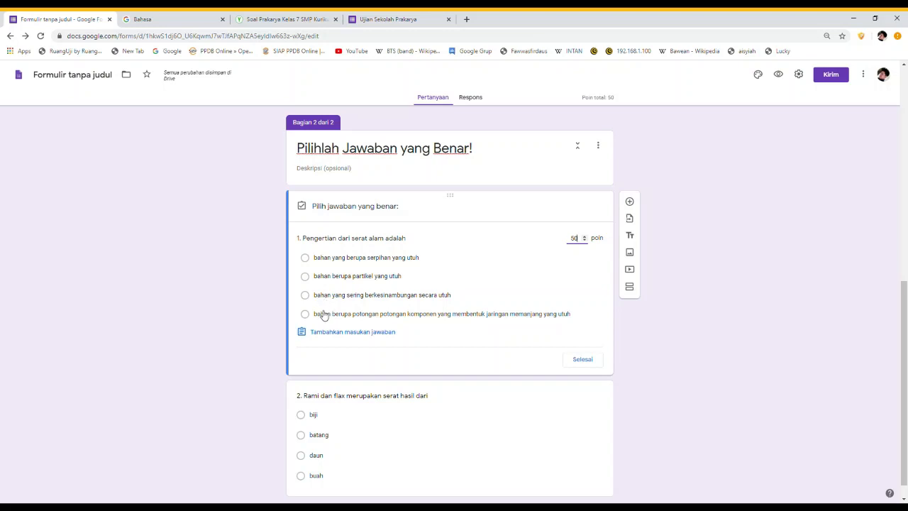
{"action": "left_click", "coordinate": [305, 280]}
{"action": "left_click", "coordinate": [305, 277]}
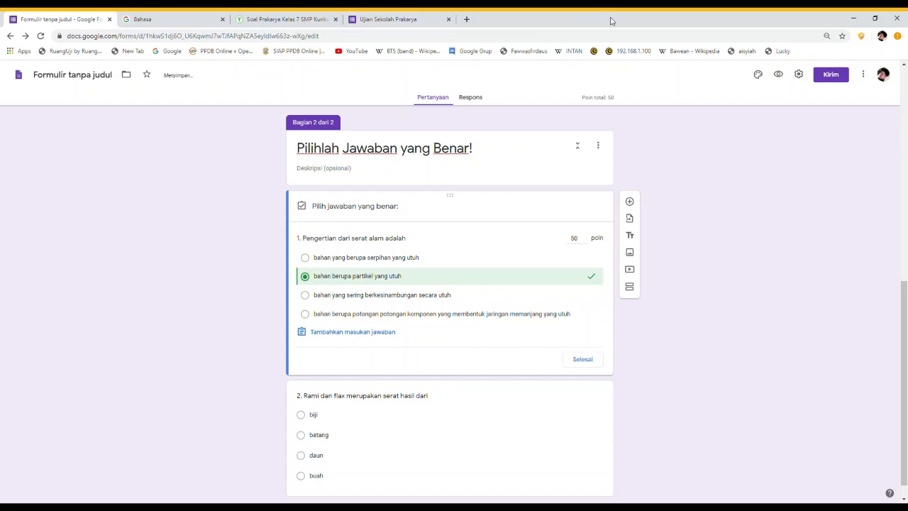
{"action": "scroll", "coordinate": [473, 417], "scroll_direction": "down", "scroll_amount": 1}
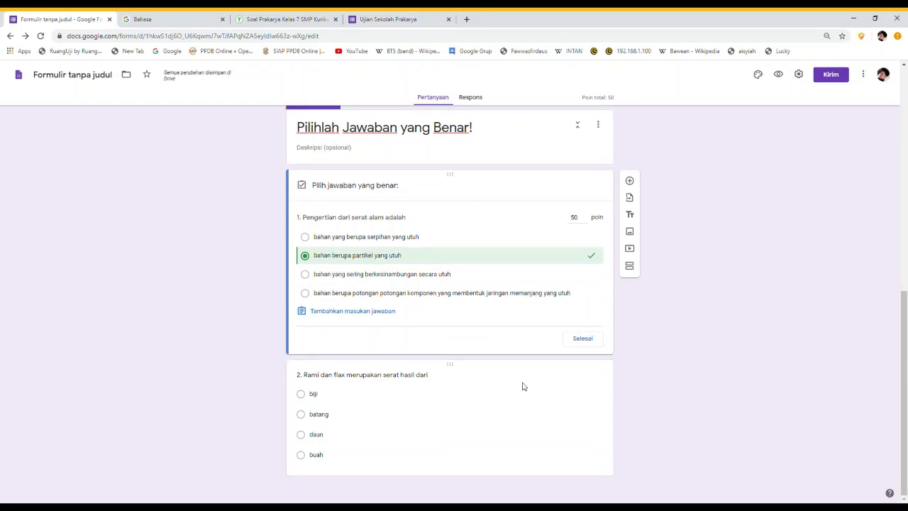
{"action": "left_click", "coordinate": [582, 340]}
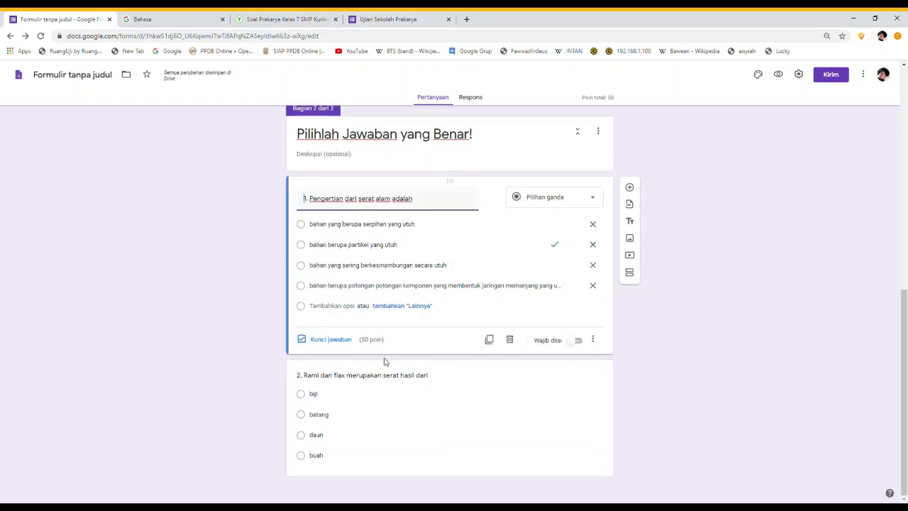
Mark batang as question 2's correct answer, worth 50 points
{"action": "left_click", "coordinate": [402, 419]}
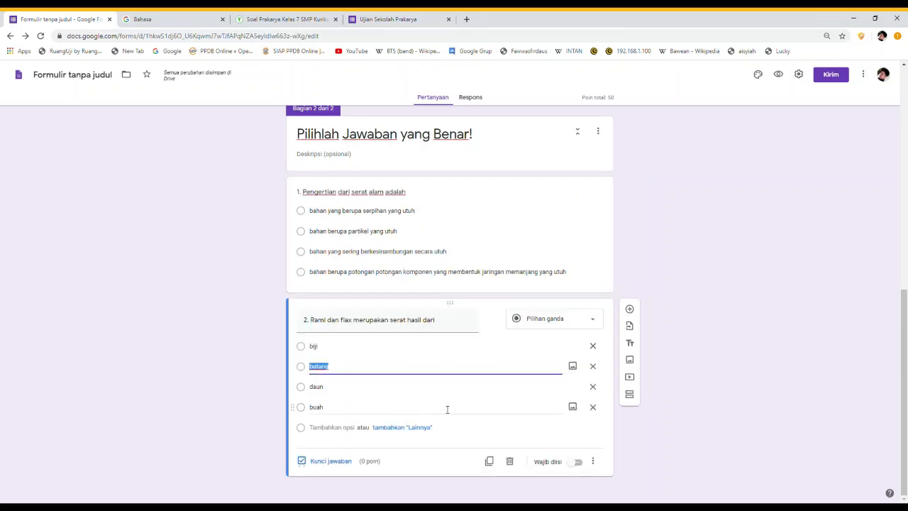
{"action": "left_click", "coordinate": [332, 462]}
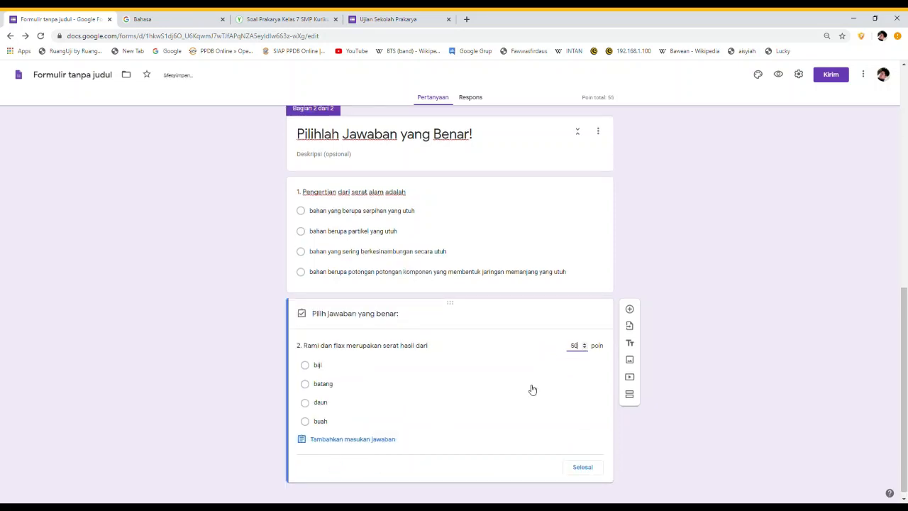
{"action": "left_click", "coordinate": [487, 383]}
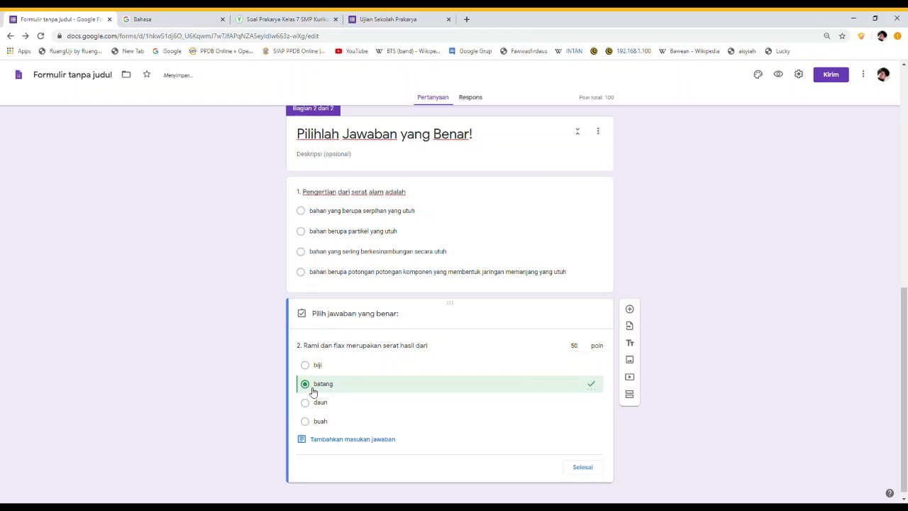
{"action": "left_click", "coordinate": [582, 467]}
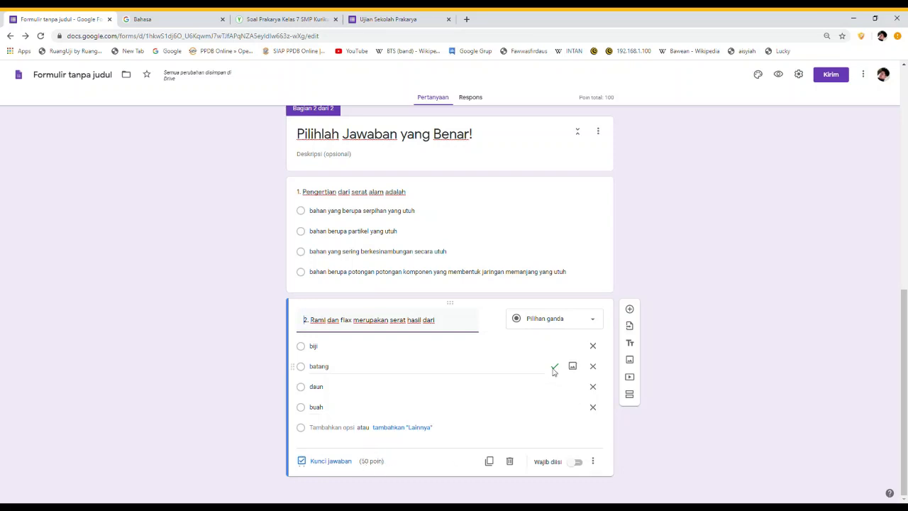
Recheck question 1's marked correct answer
{"action": "left_click", "coordinate": [474, 210]}
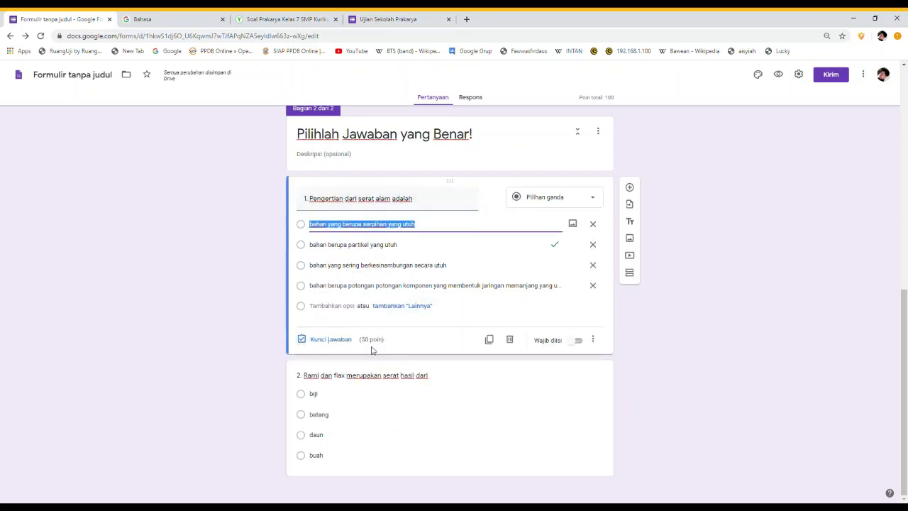
{"action": "left_click", "coordinate": [554, 245]}
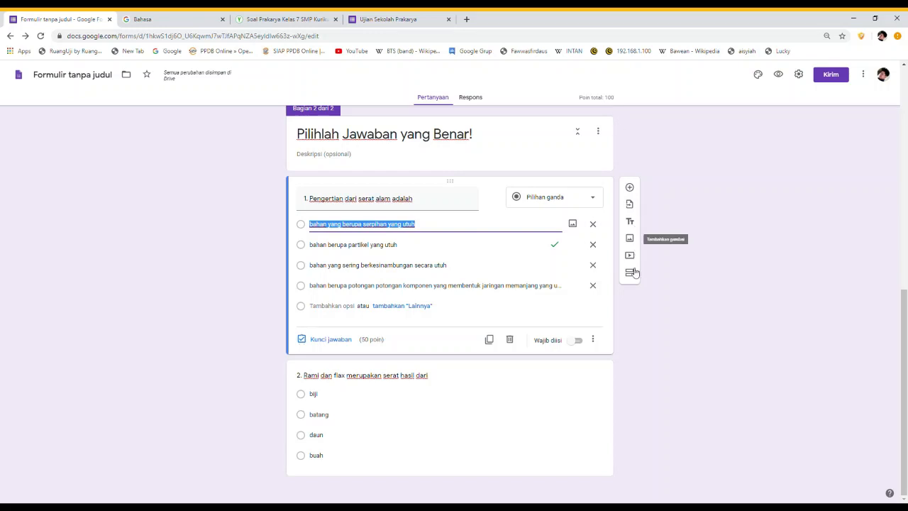
{"action": "scroll", "coordinate": [632, 312], "scroll_direction": "up", "scroll_amount": 2}
{"action": "scroll", "coordinate": [632, 310], "scroll_direction": "down", "scroll_amount": 1}
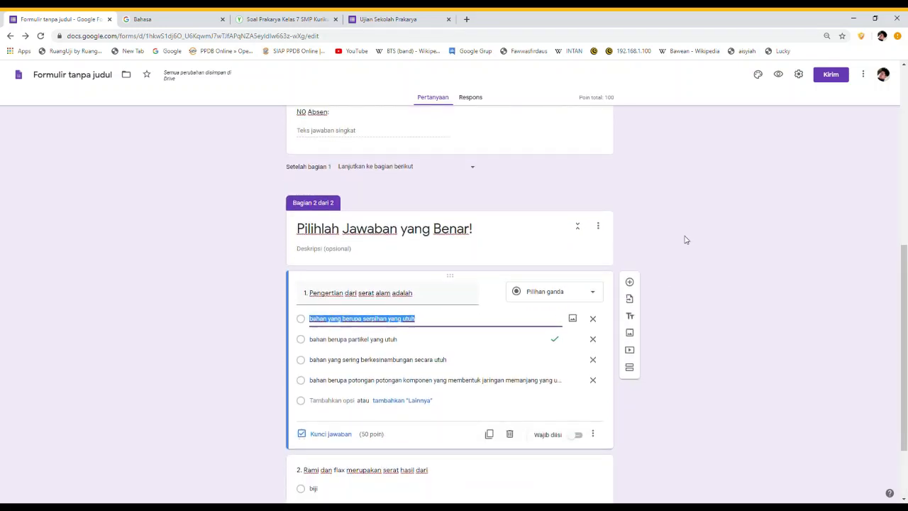
Preview the exam's first page with Nama, Kelas and N0 Absen, then return to the editor's top
{"action": "left_click", "coordinate": [778, 75]}
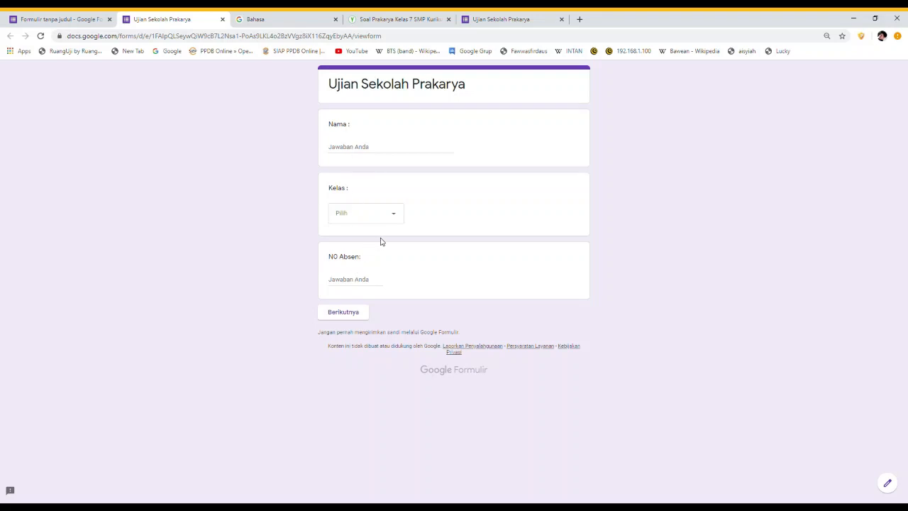
{"action": "left_click", "coordinate": [99, 23]}
{"action": "scroll", "coordinate": [331, 187], "scroll_direction": "up", "scroll_amount": 3}
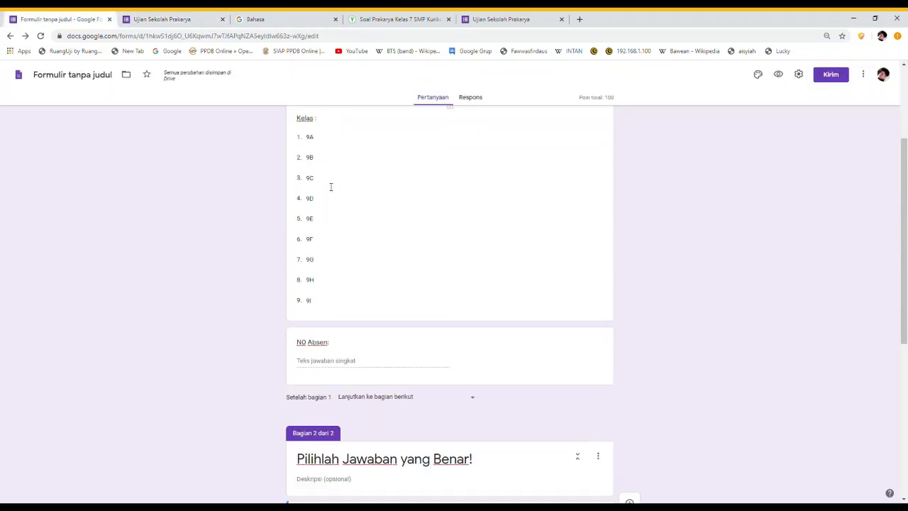
{"action": "scroll", "coordinate": [330, 187], "scroll_direction": "up", "scroll_amount": 2}
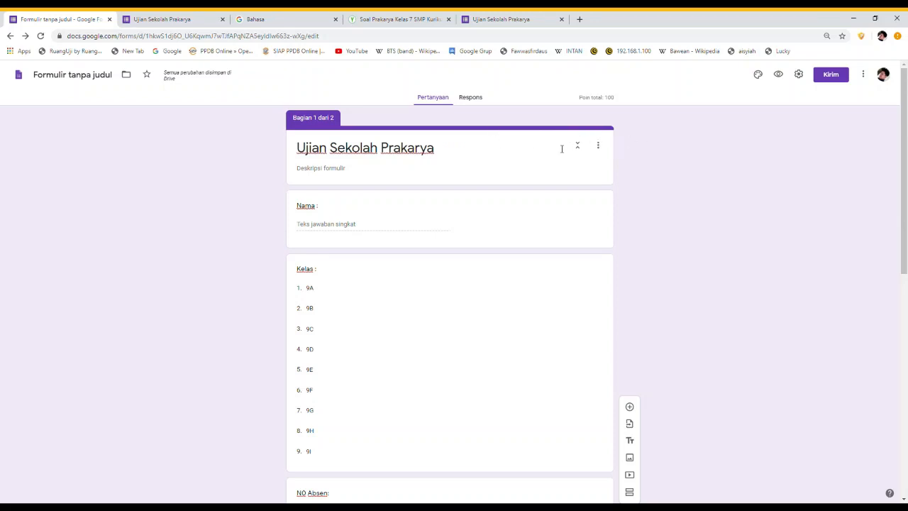
Set the header image to the popcorn picture from Makanan dan bersantap
{"action": "left_click", "coordinate": [759, 78]}
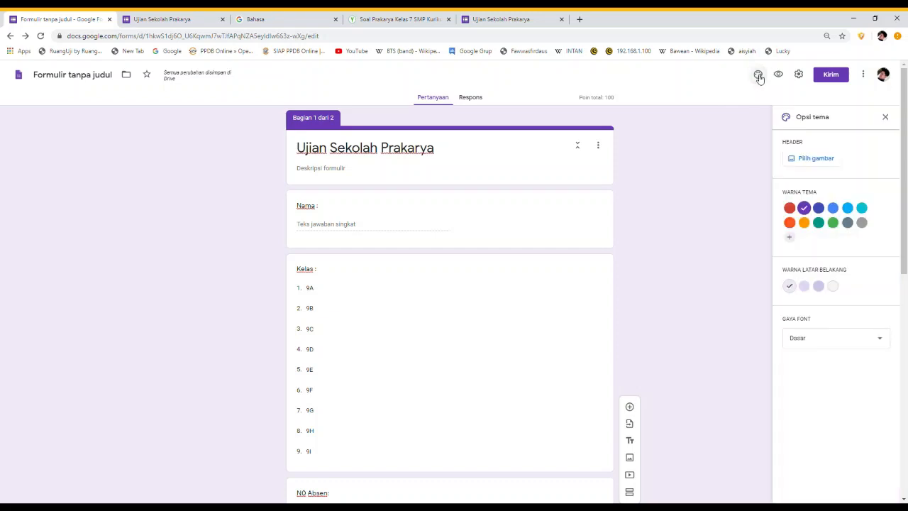
{"action": "left_click", "coordinate": [814, 159]}
{"action": "left_click", "coordinate": [325, 272]}
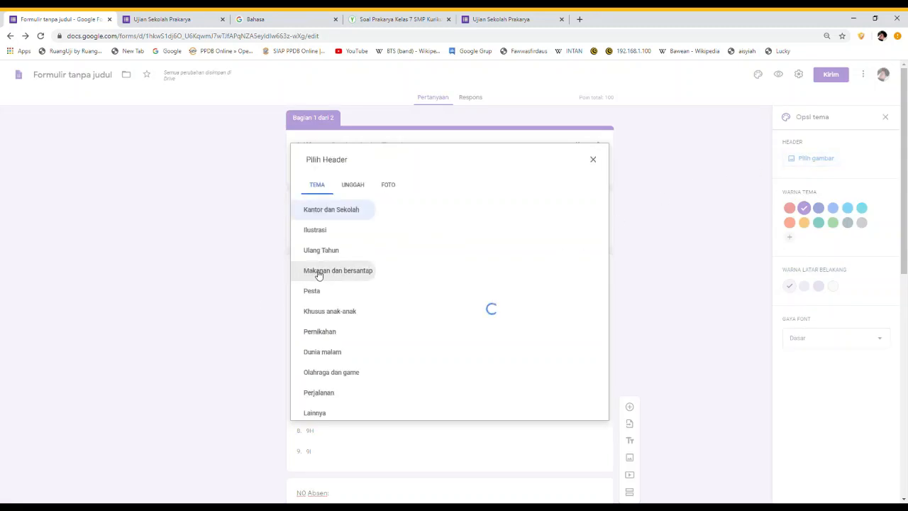
{"action": "scroll", "coordinate": [482, 317], "scroll_direction": "down", "scroll_amount": 2}
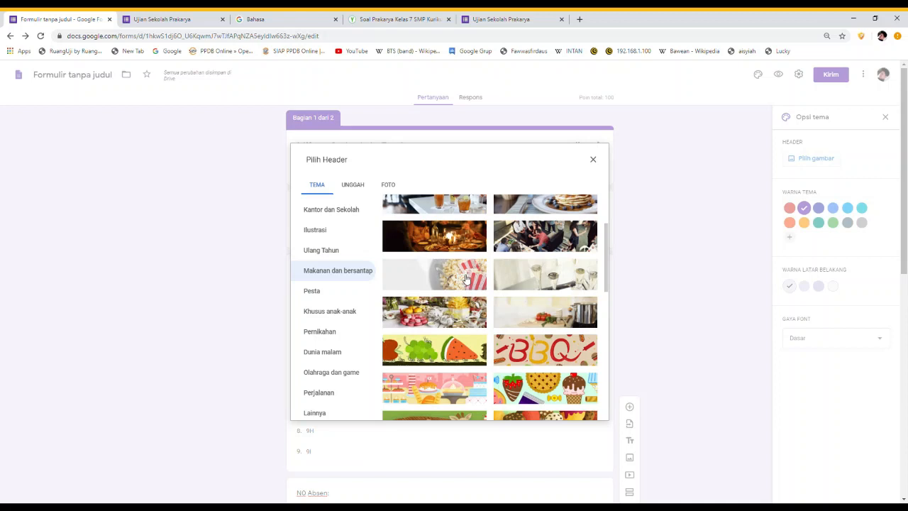
{"action": "left_click", "coordinate": [475, 273]}
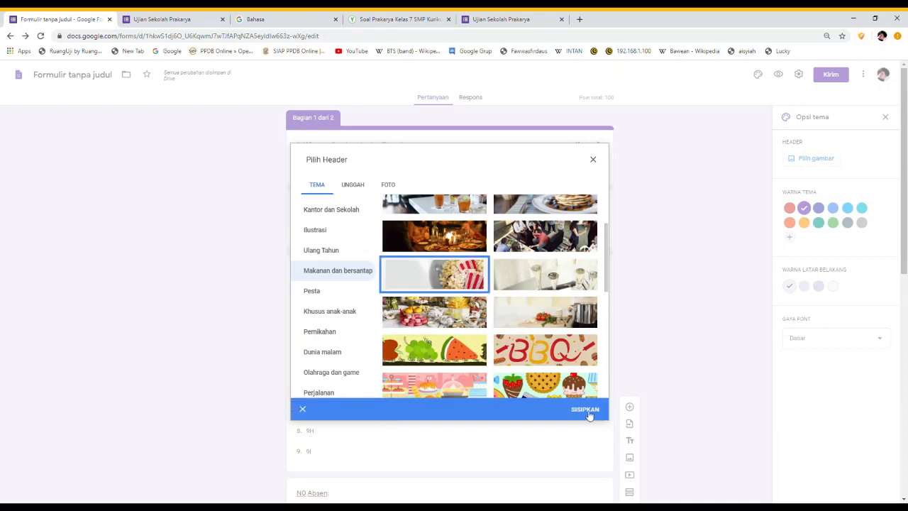
{"action": "left_click", "coordinate": [588, 413]}
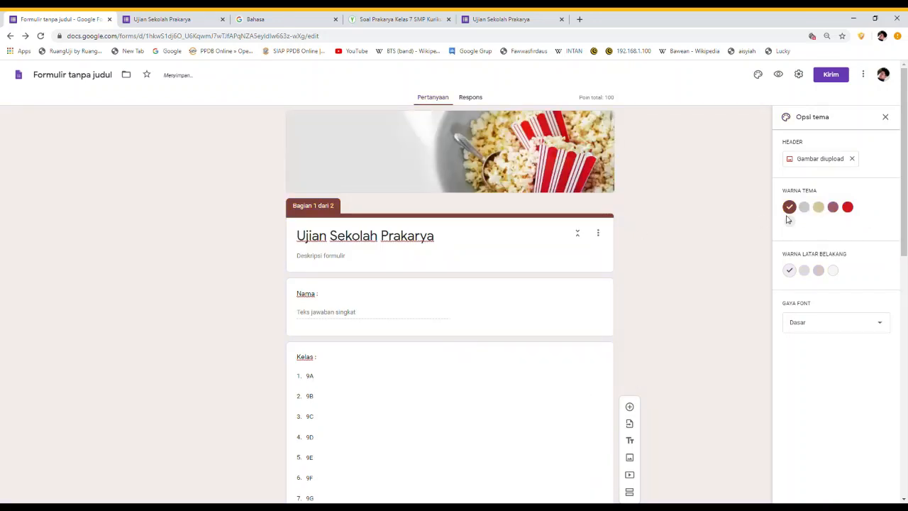
Choose the red theme colour and a darker pink background
{"action": "left_click", "coordinate": [849, 208]}
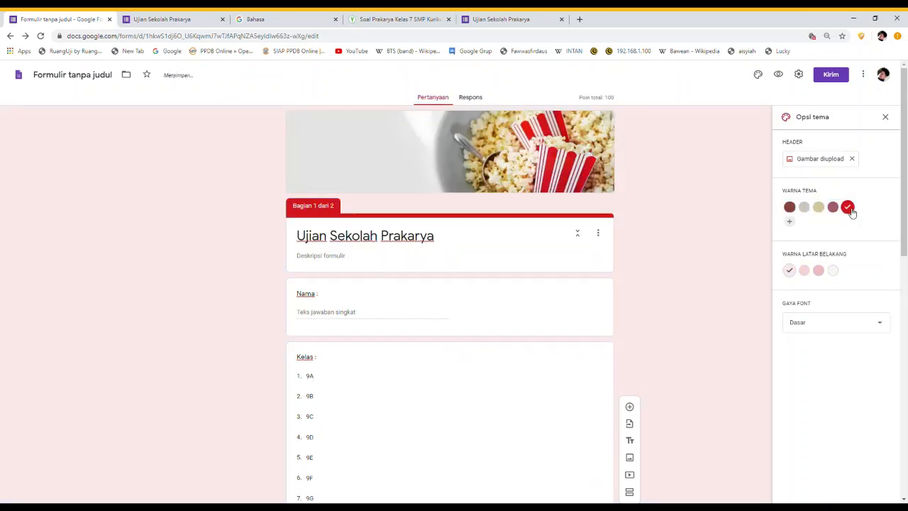
{"action": "left_click", "coordinate": [820, 271]}
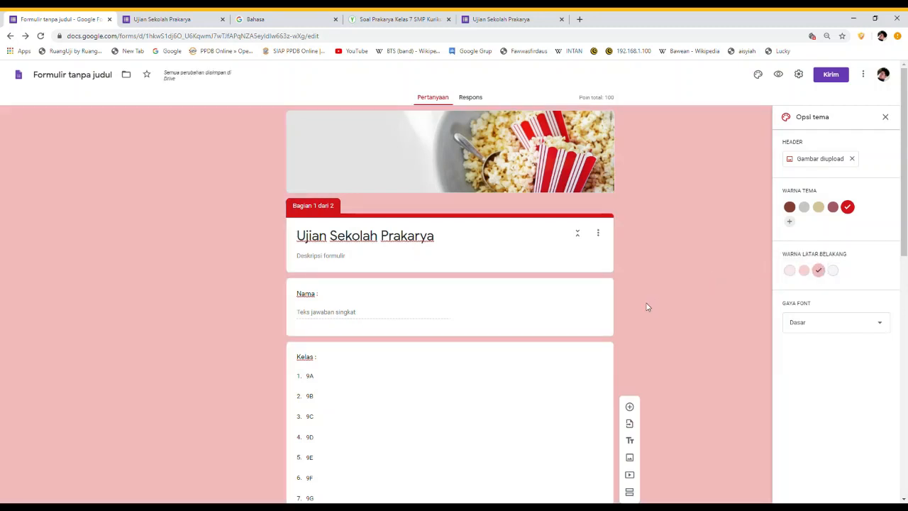
{"action": "scroll", "coordinate": [328, 253], "scroll_direction": "down", "scroll_amount": 1}
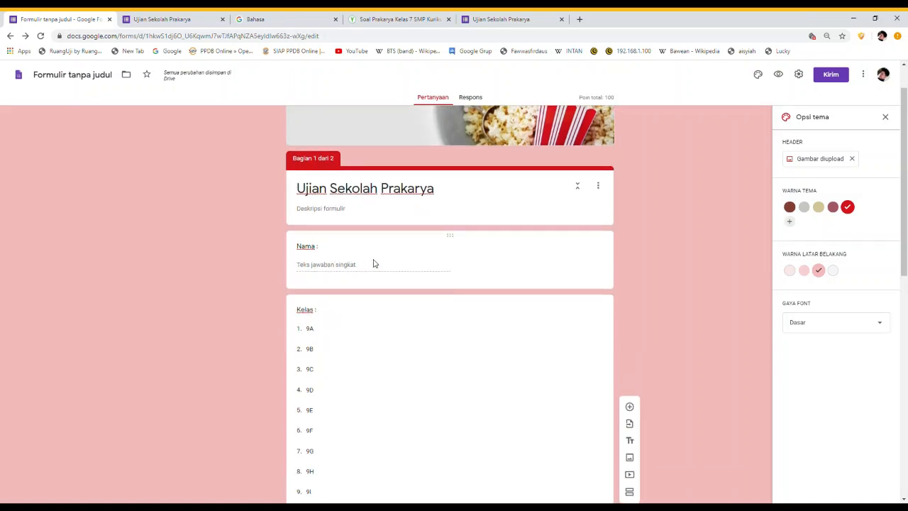
Make the Nama, Kelas and N0 Absen questions required with Wajib diisi
{"action": "left_click", "coordinate": [373, 263]}
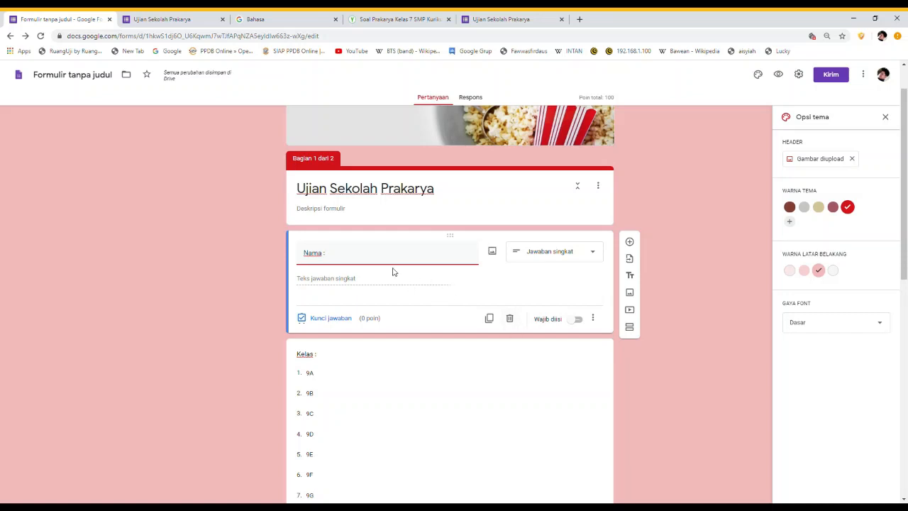
{"action": "left_click", "coordinate": [578, 319]}
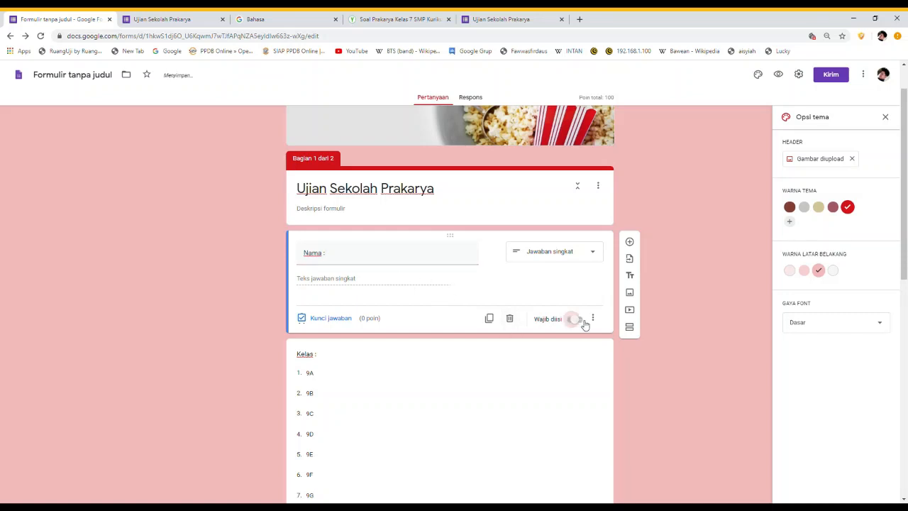
{"action": "scroll", "coordinate": [553, 341], "scroll_direction": "down", "scroll_amount": 2}
{"action": "left_click", "coordinate": [475, 315]}
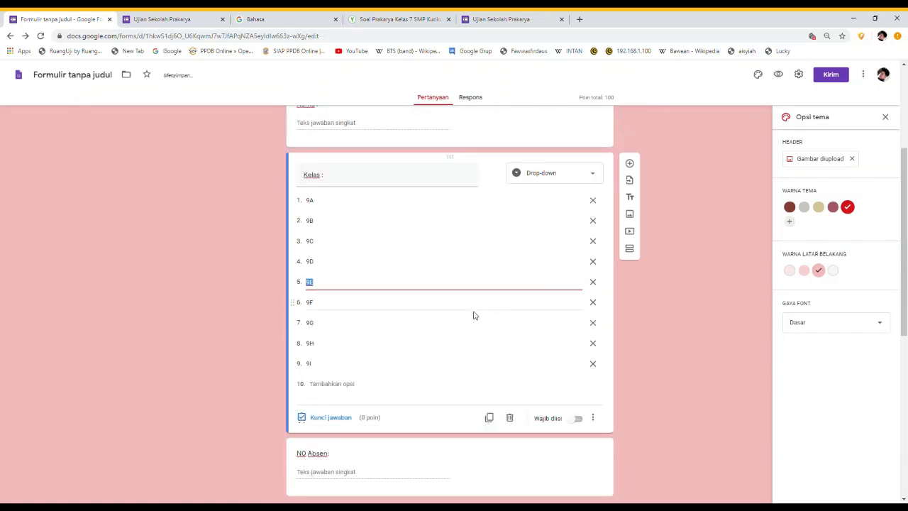
{"action": "left_click", "coordinate": [578, 418]}
{"action": "scroll", "coordinate": [537, 405], "scroll_direction": "down", "scroll_amount": 3}
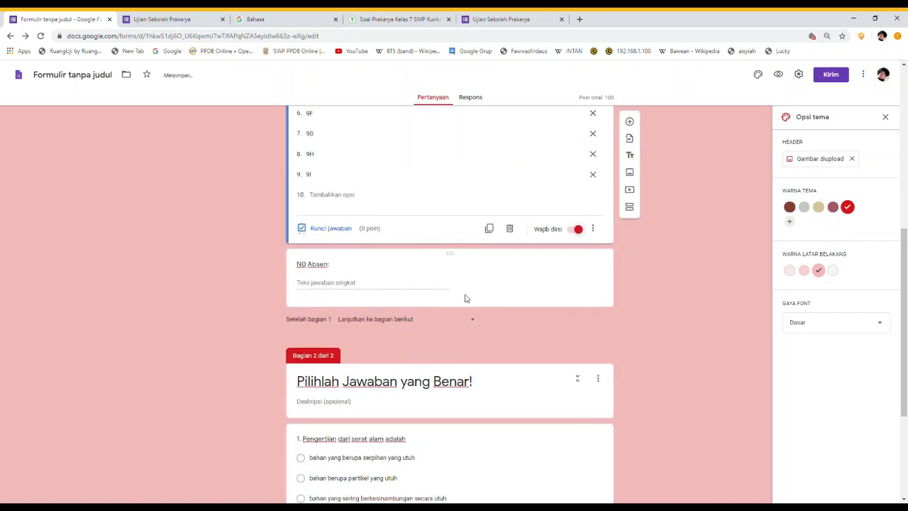
{"action": "left_click", "coordinate": [475, 273]}
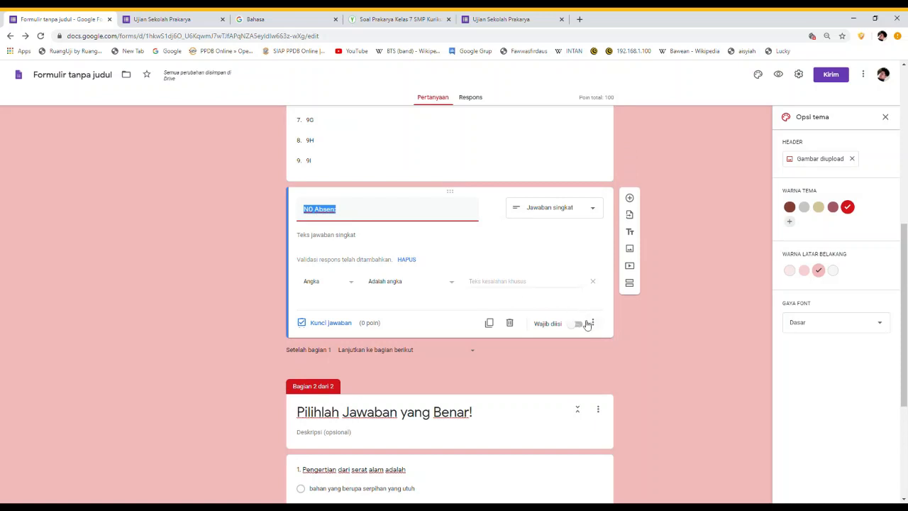
{"action": "left_click", "coordinate": [583, 325]}
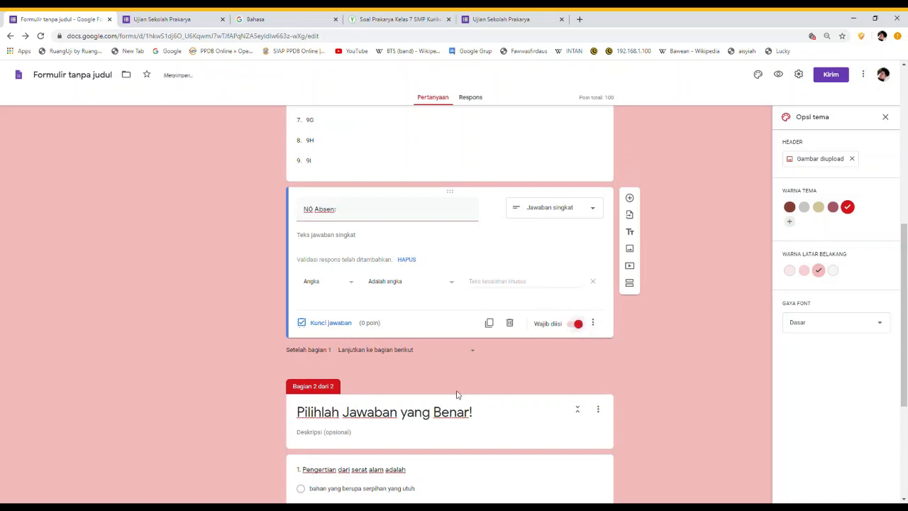
Review exam questions 1 and 2, confirming their answer keys and 50-point values
{"action": "scroll", "coordinate": [460, 395], "scroll_direction": "down", "scroll_amount": 2}
{"action": "scroll", "coordinate": [460, 395], "scroll_direction": "down", "scroll_amount": 2}
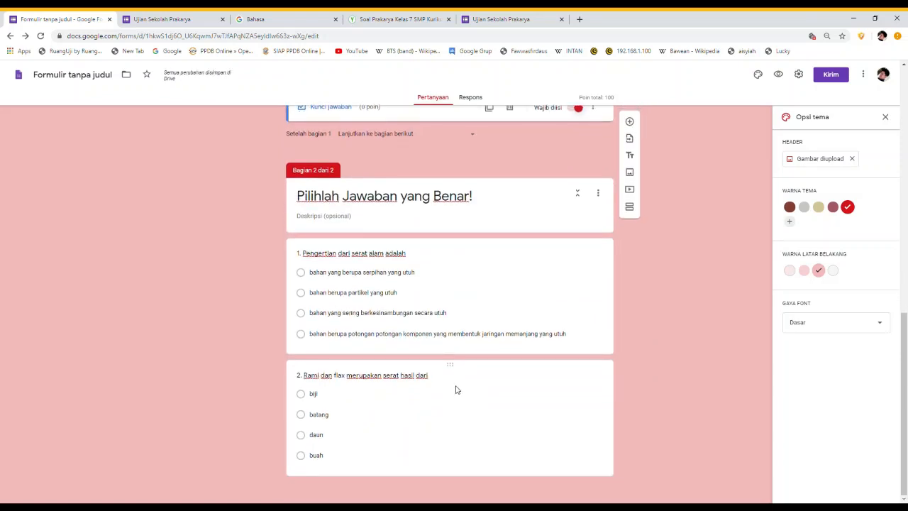
{"action": "left_click", "coordinate": [481, 297]}
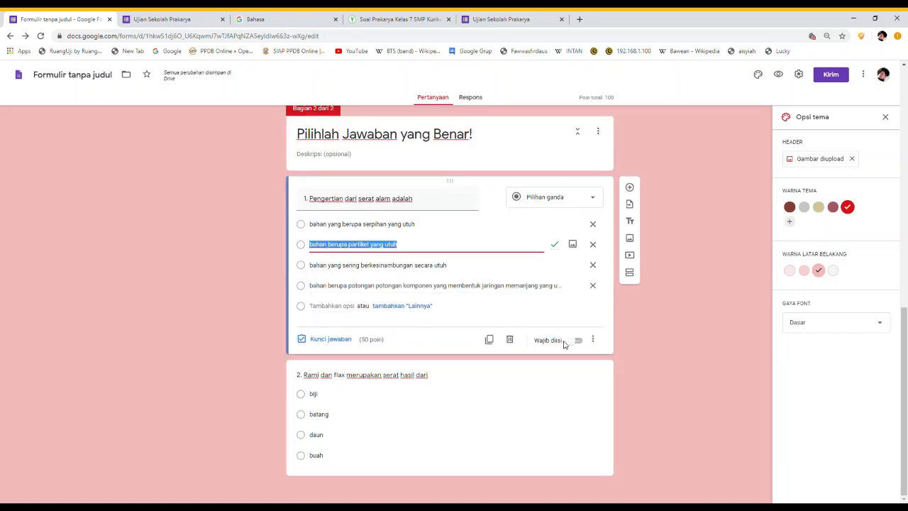
{"action": "left_click", "coordinate": [497, 405]}
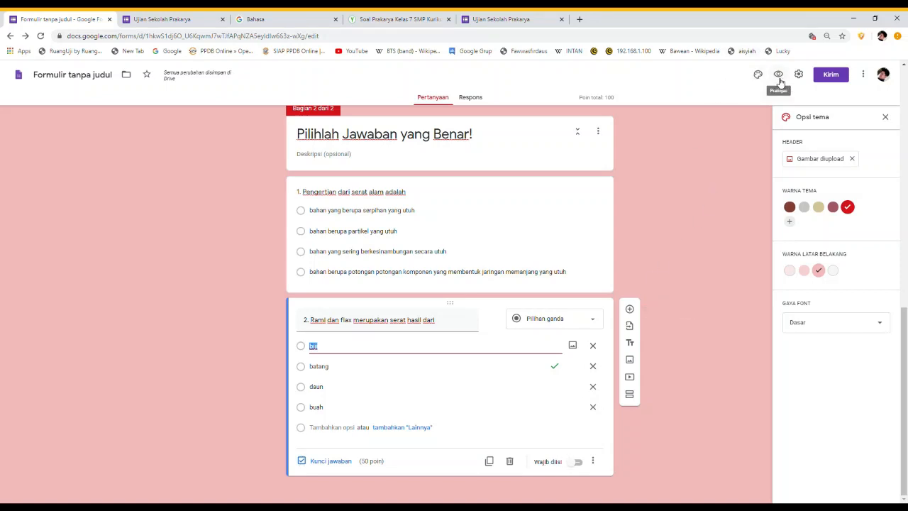
Preview the popcorn-themed pink exam form with Pratinjau in a new tab
{"action": "scroll", "coordinate": [609, 283], "scroll_direction": "up", "scroll_amount": 1}
{"action": "scroll", "coordinate": [610, 283], "scroll_direction": "up", "scroll_amount": 5}
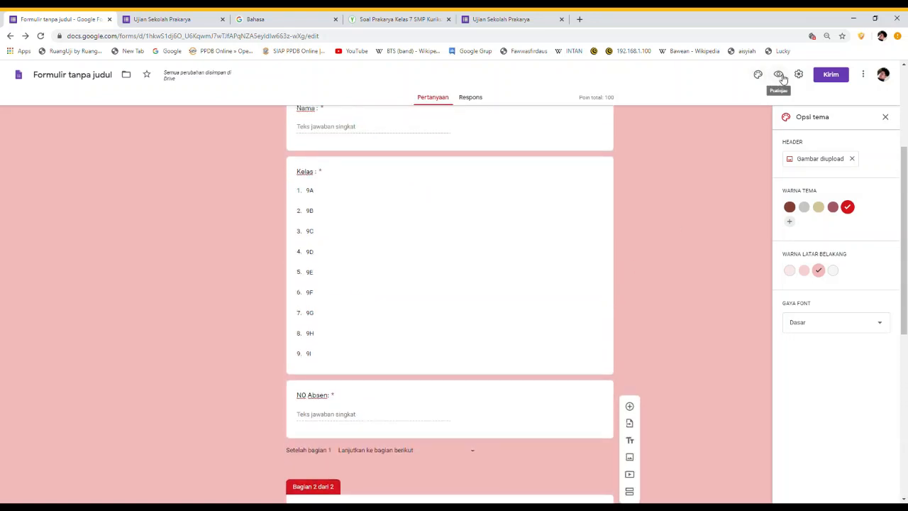
{"action": "left_click", "coordinate": [780, 76]}
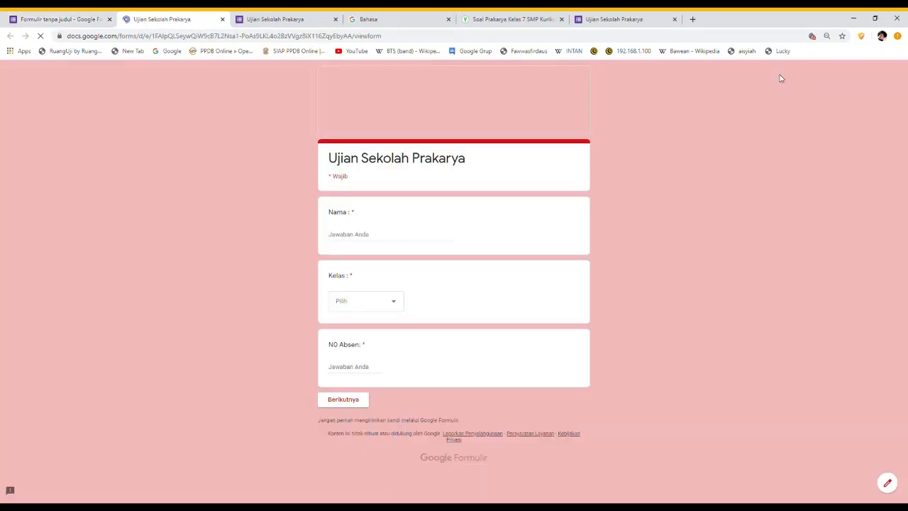